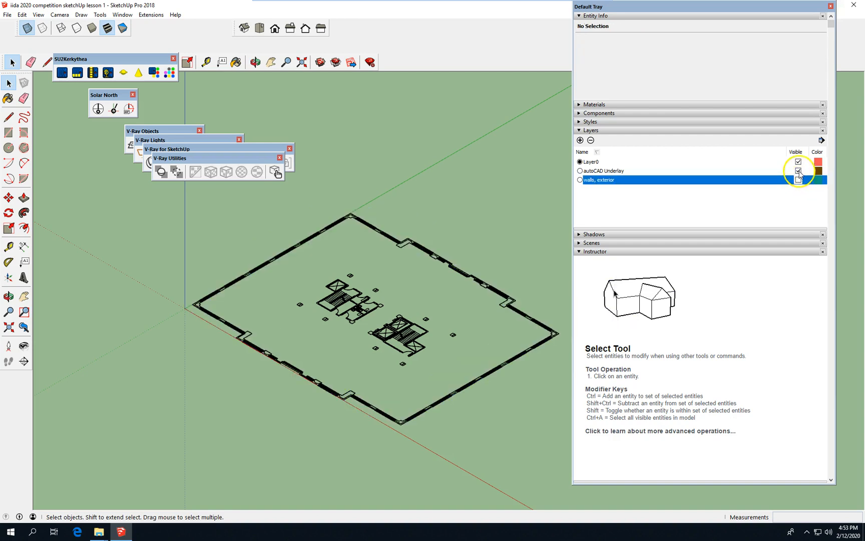
# Hide the autoCAD Underlay layer and switch the model to the top view.
pyautogui.click(798, 170)
pyautogui.click(259, 28)
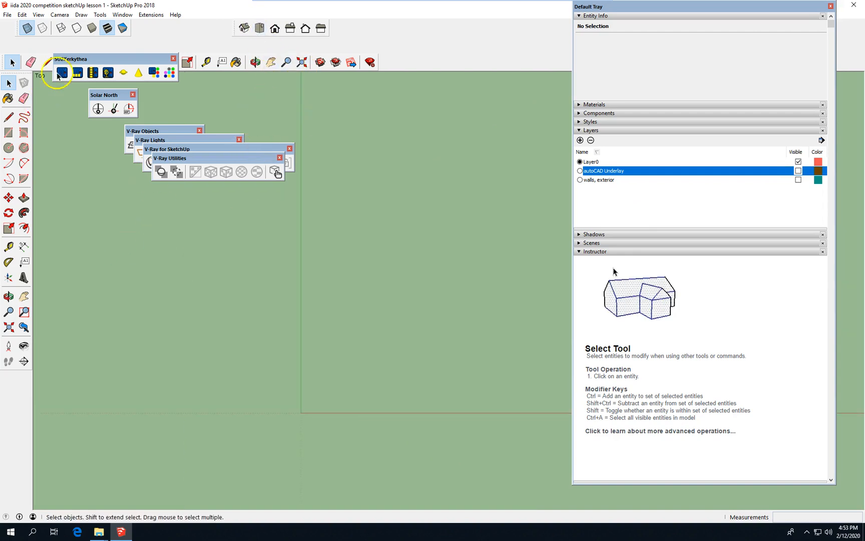
# Import the AutoCAD drawing "iida 2020 competition grid" from the 2020 Student Design Competition Drawings folder into the model.
pyautogui.click(7, 15)
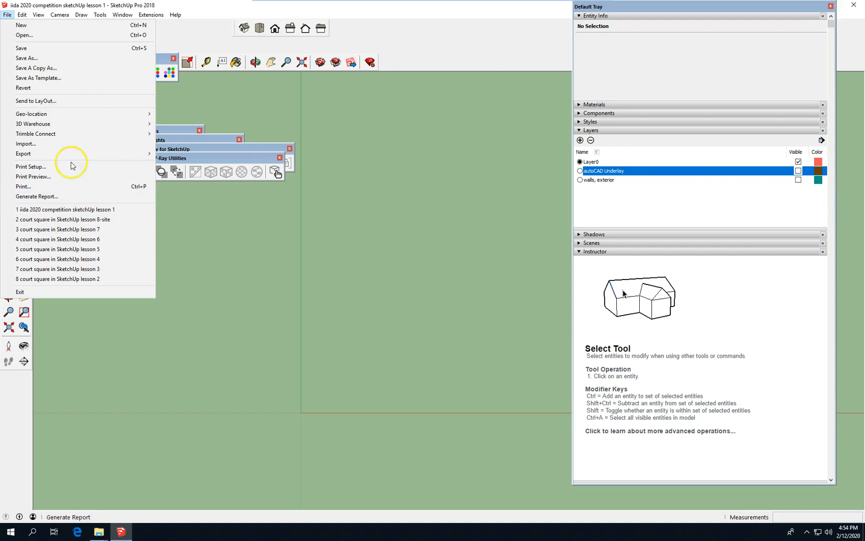
pyautogui.click(68, 145)
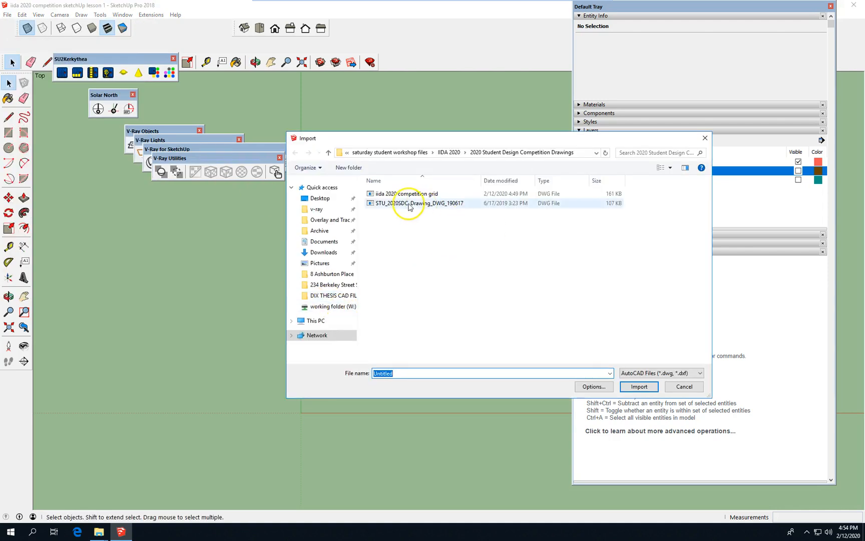
pyautogui.click(412, 194)
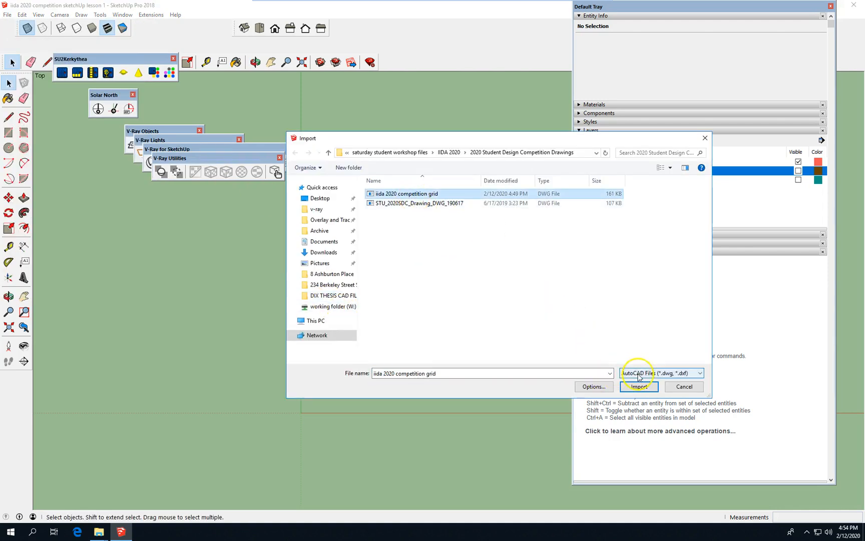
pyautogui.click(646, 387)
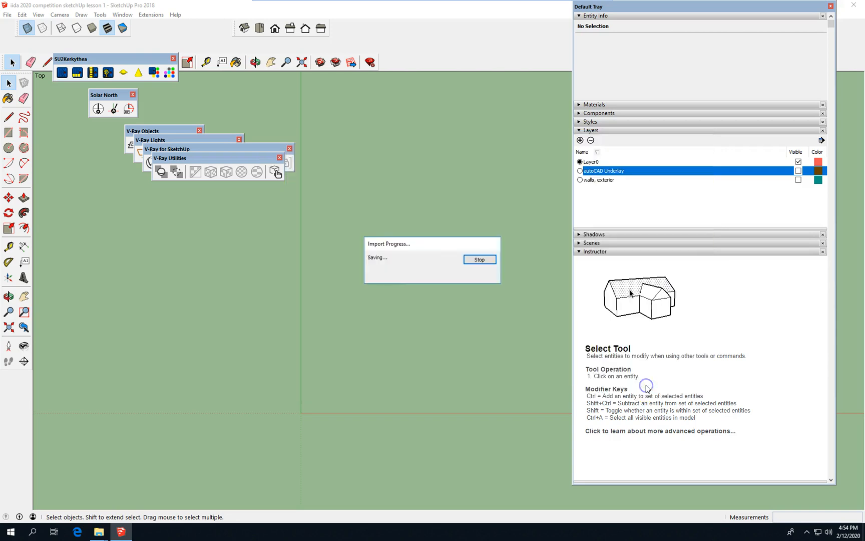
pyautogui.click(481, 339)
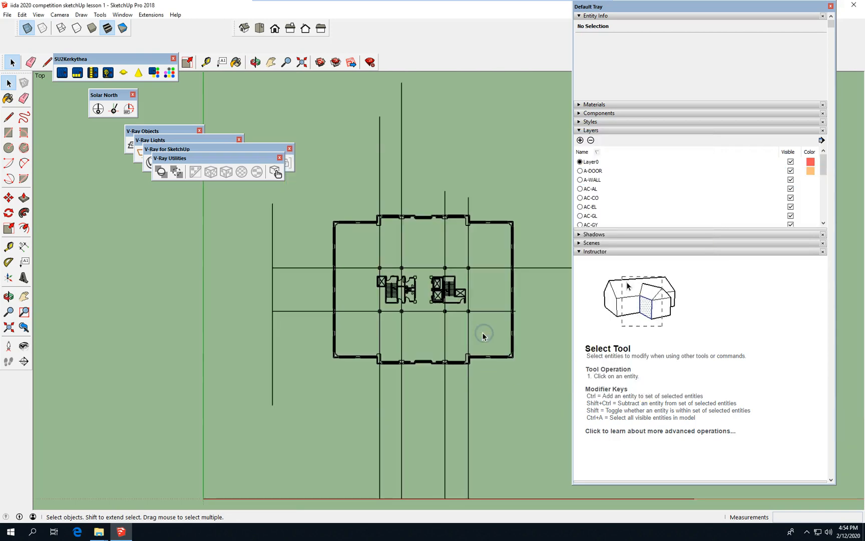
pyautogui.scroll(-2, 399, 289)
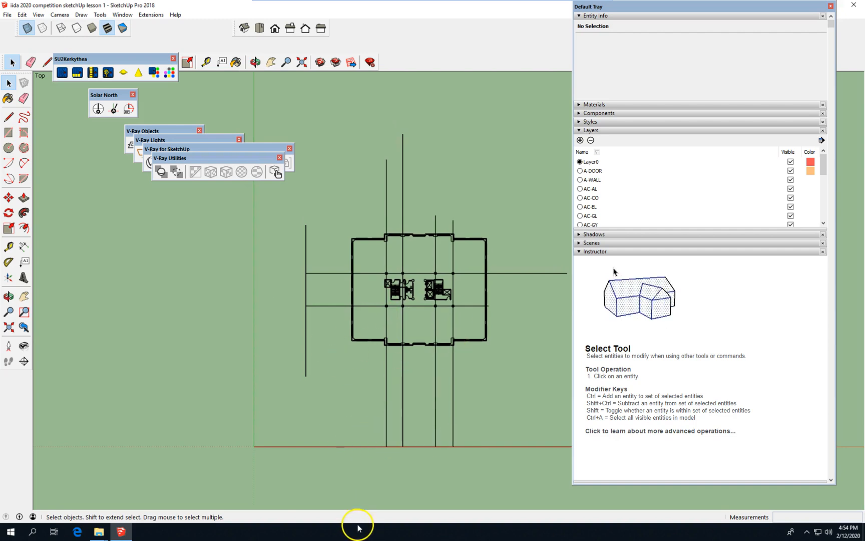
# Delete all layers from A-DOOR through S-COLS-SYMB, moving their contents to the default layer.
pyautogui.click(419, 241)
pyautogui.scroll(-2, 272, 303)
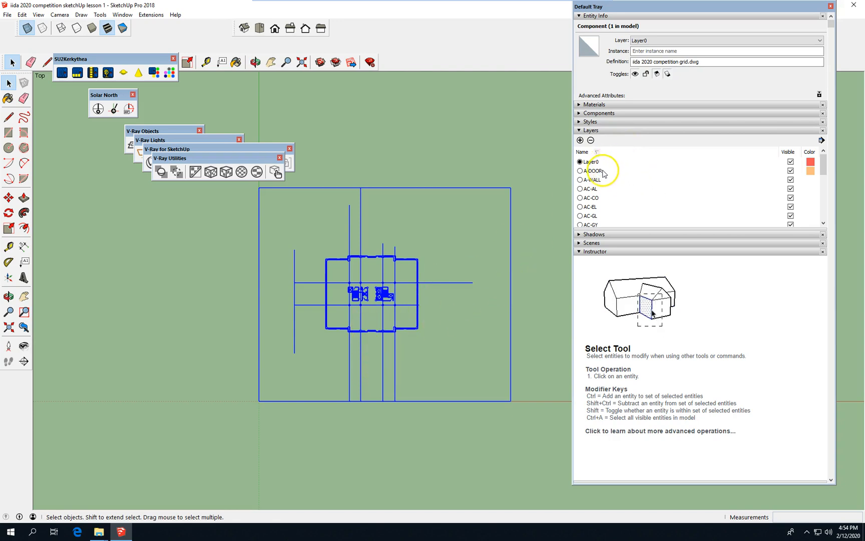
pyautogui.scroll(-10, 605, 175)
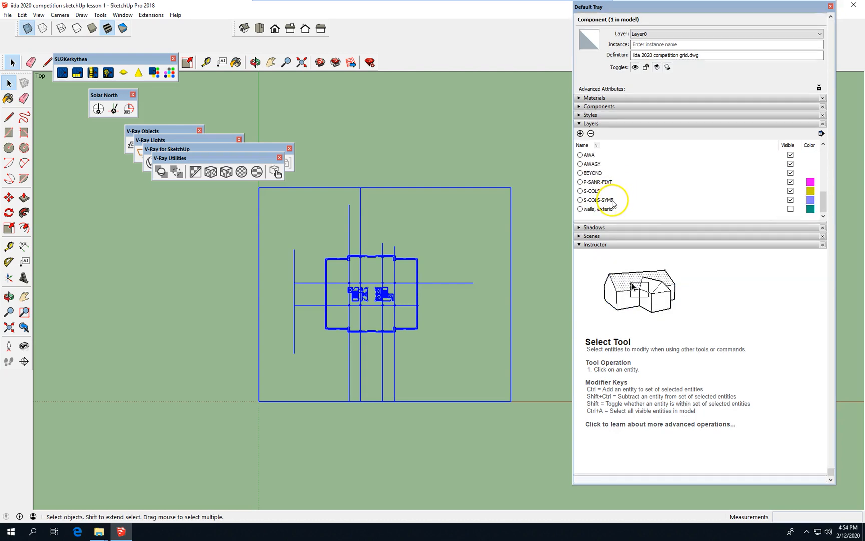
pyautogui.keyDown('shift'); pyautogui.click(613, 200); pyautogui.keyUp('shift')
pyautogui.scroll(10, 640, 200)
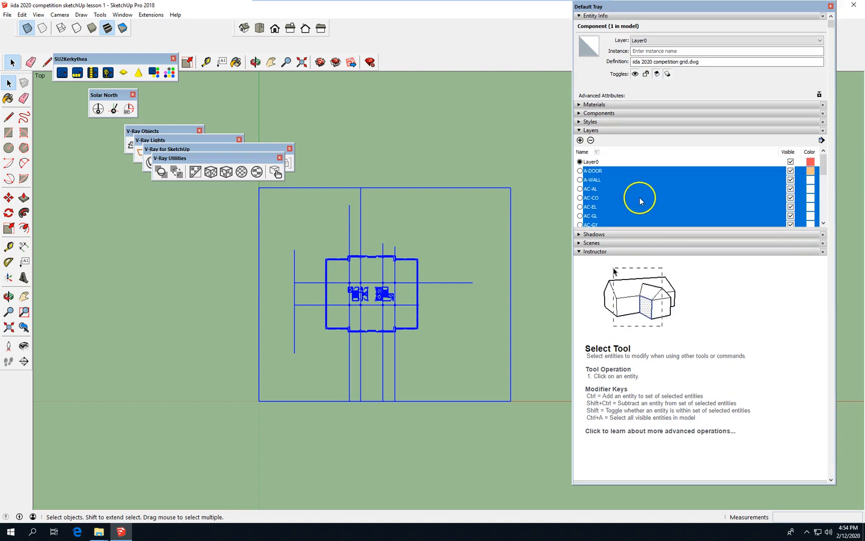
pyautogui.click(591, 140)
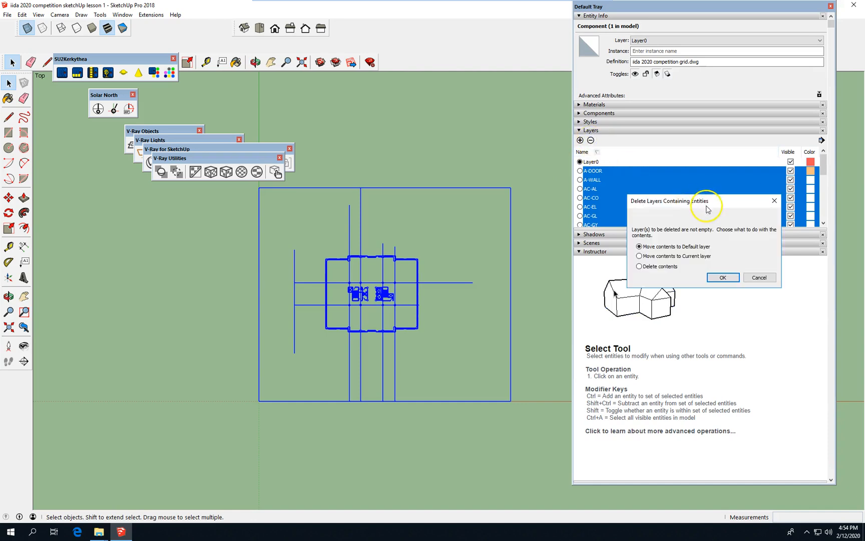
pyautogui.click(724, 277)
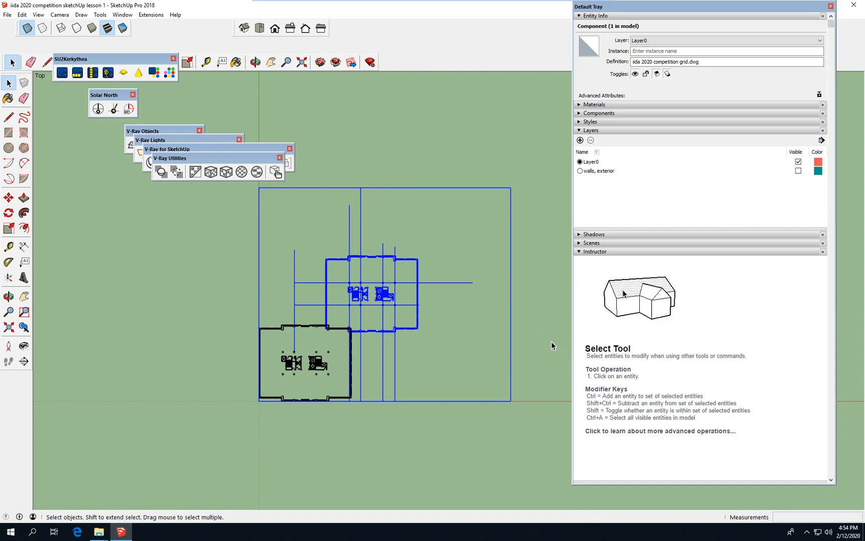
# Add two layers named "autocad underlay" and "autocad w/grid underlay".
pyautogui.click(315, 335)
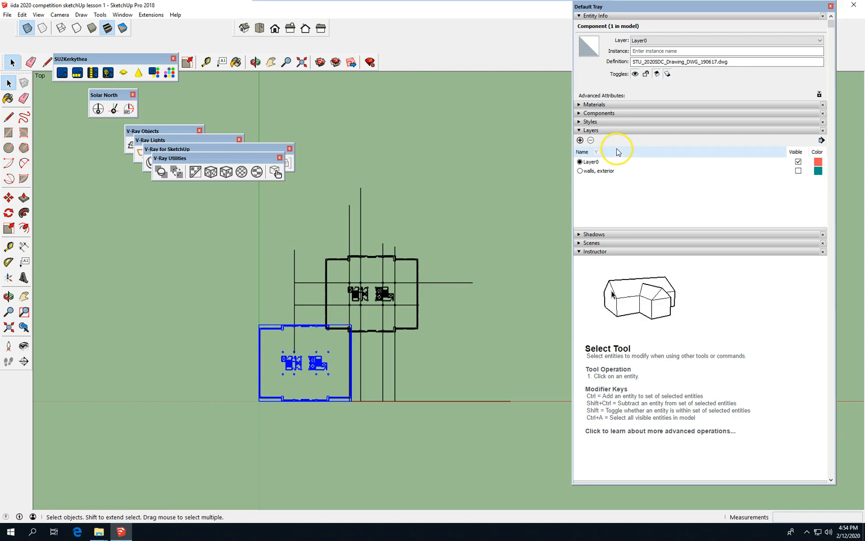
pyautogui.click(580, 140)
pyautogui.write('auto')
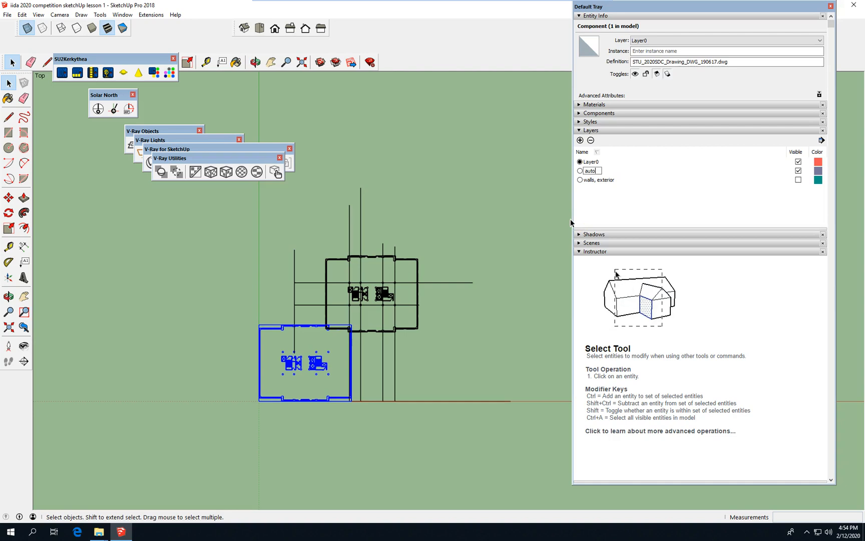
pyautogui.write('cad underlay')
pyautogui.press('Return')
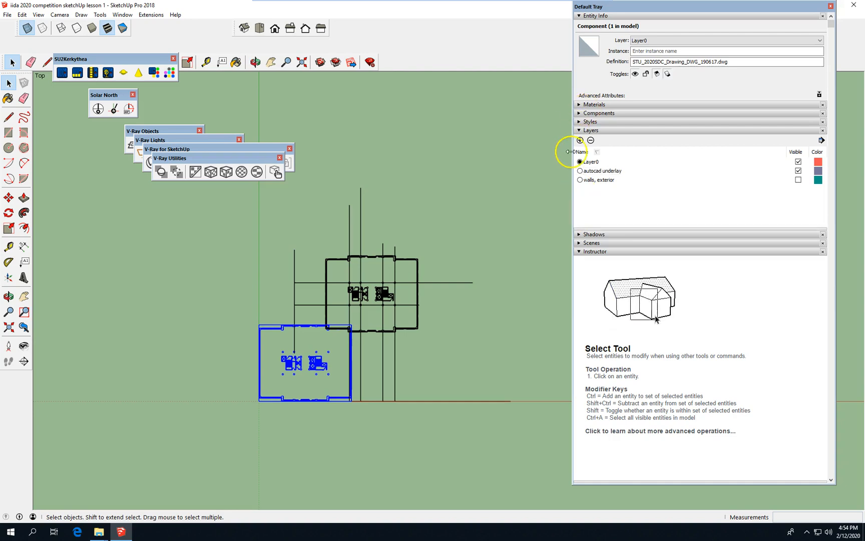
pyautogui.click(580, 140)
pyautogui.write('autocad')
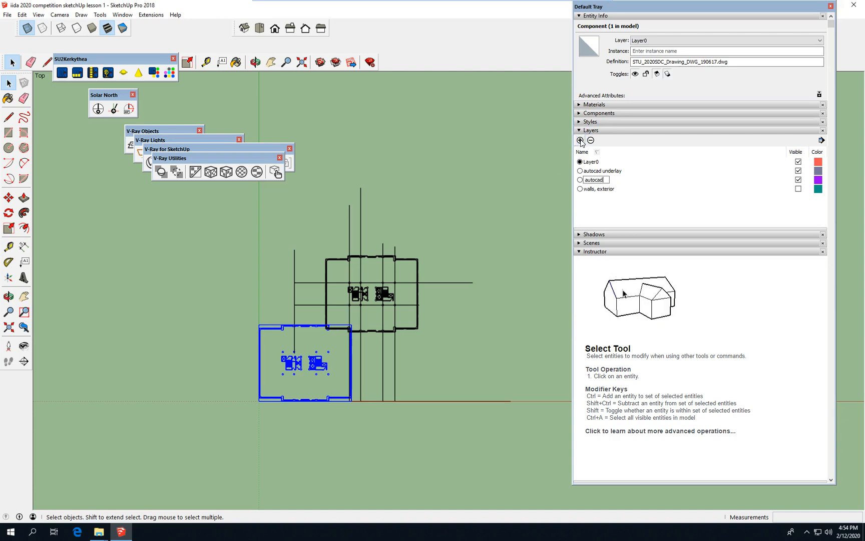
pyautogui.write(' w/grid unt')
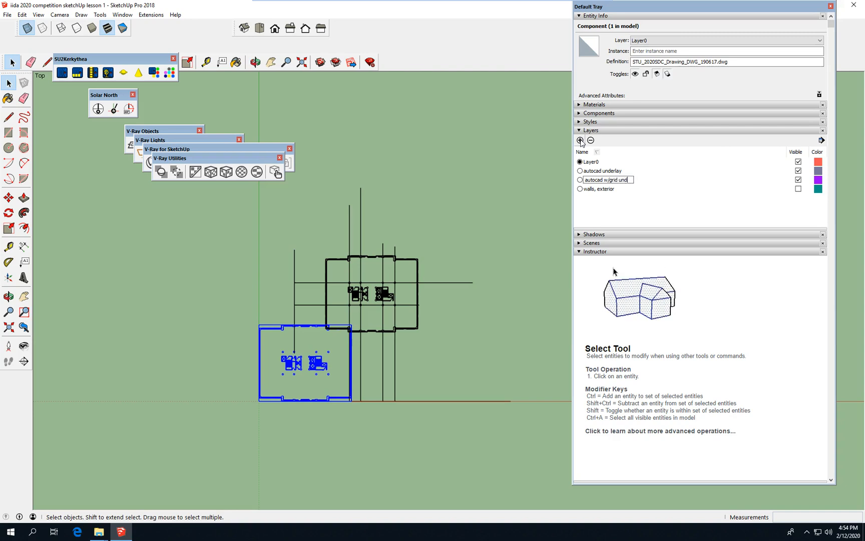
pyautogui.write('erlay')
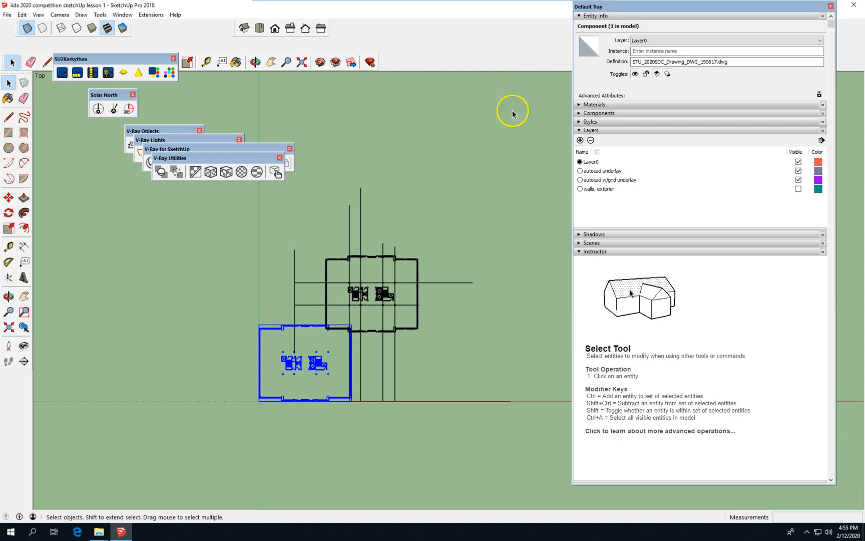
# Assign the original floor plan component to the autocad underlay layer and the imported grid drawing to the autocad w/grid underlay layer.
pyautogui.click(695, 40)
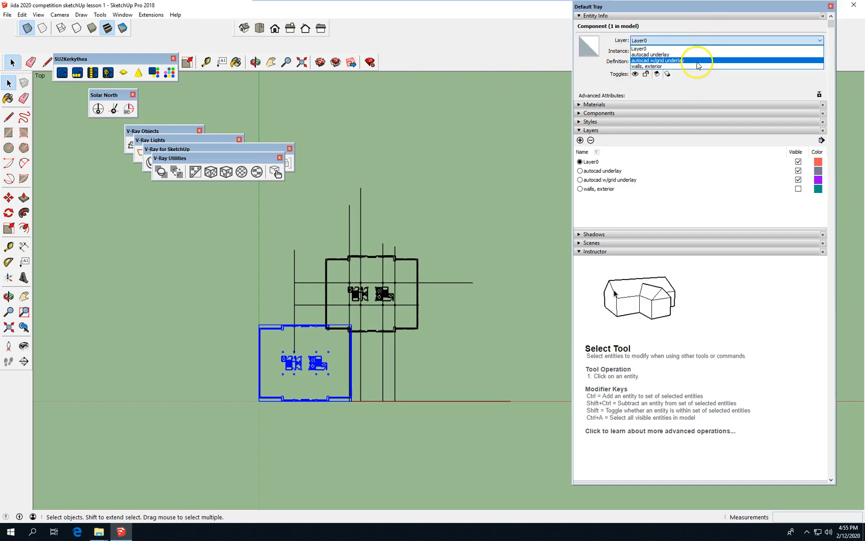
pyautogui.click(680, 55)
pyautogui.click(446, 271)
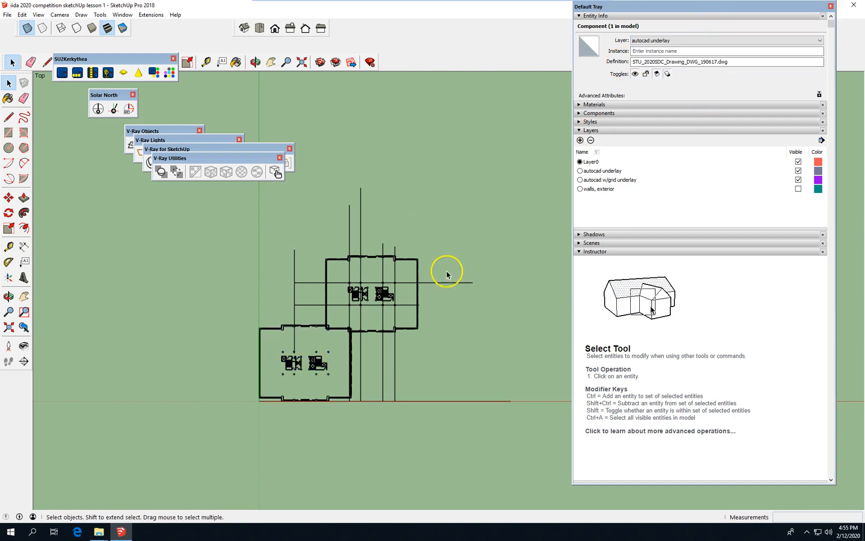
pyautogui.click(418, 260)
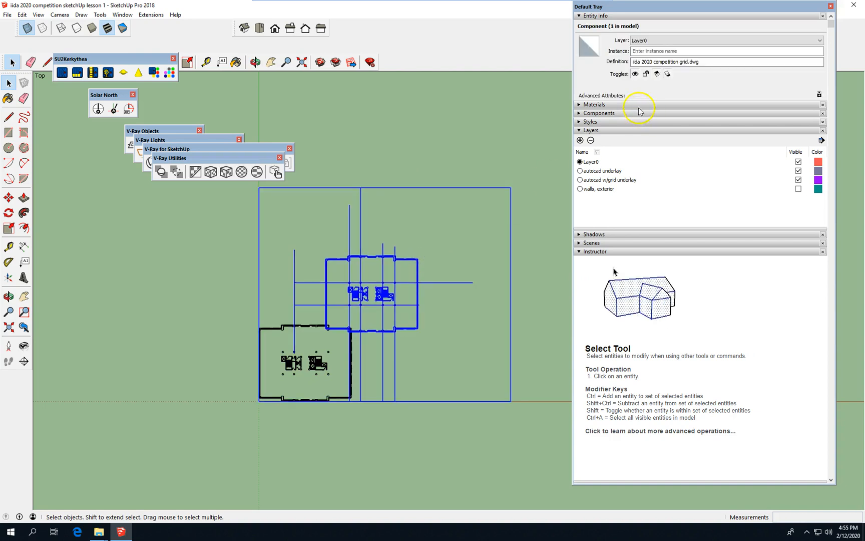
pyautogui.click(711, 40)
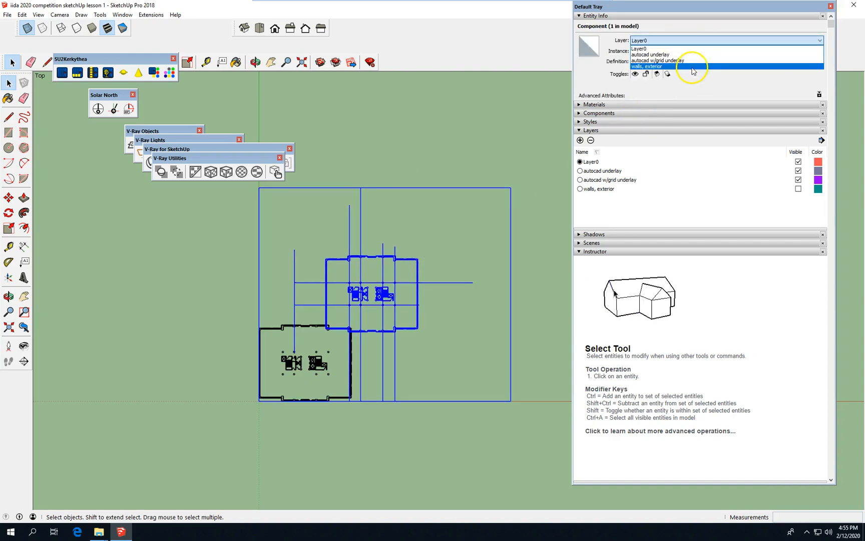
pyautogui.click(685, 60)
# Move the grid drawing by its lower-left outer wall corner onto the matching corner of the original floor plan.
pyautogui.scroll(5, 289, 363)
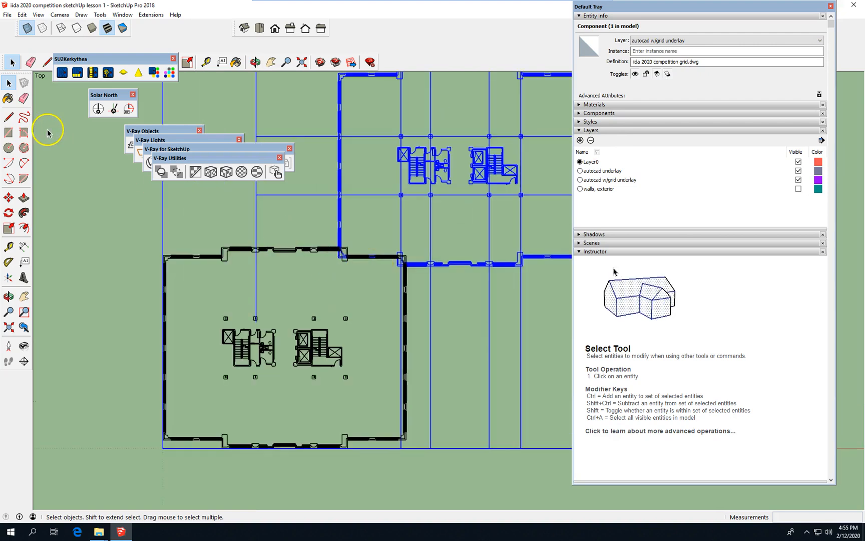
pyautogui.click(8, 198)
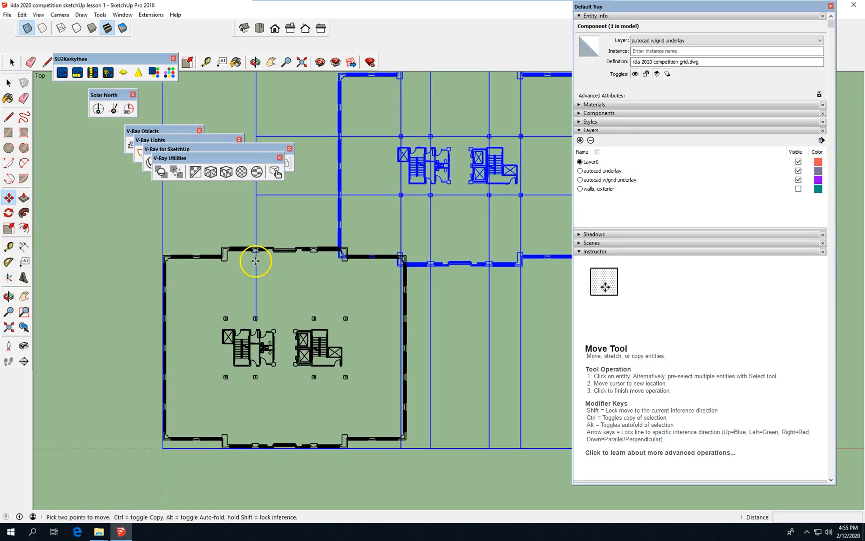
pyautogui.scroll(5, 371, 257)
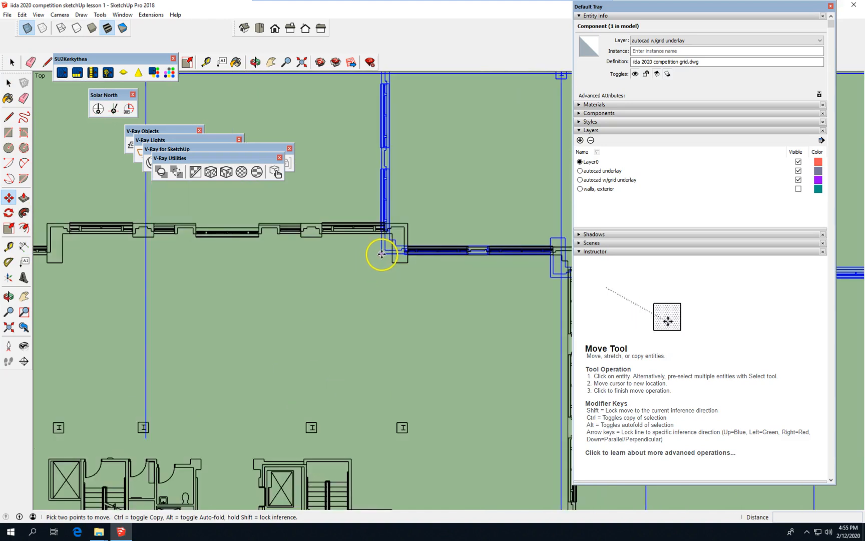
pyautogui.scroll(4, 382, 254)
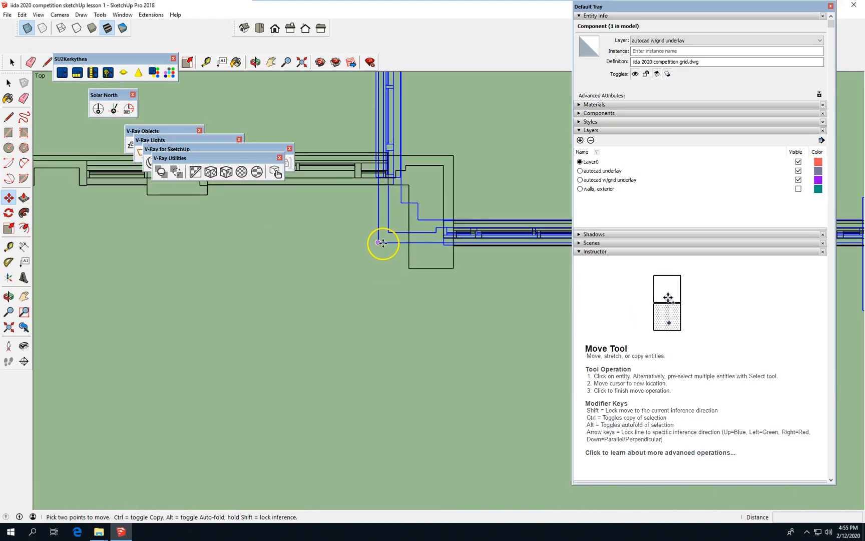
pyautogui.click(383, 243)
pyautogui.scroll(-5, 491, 186)
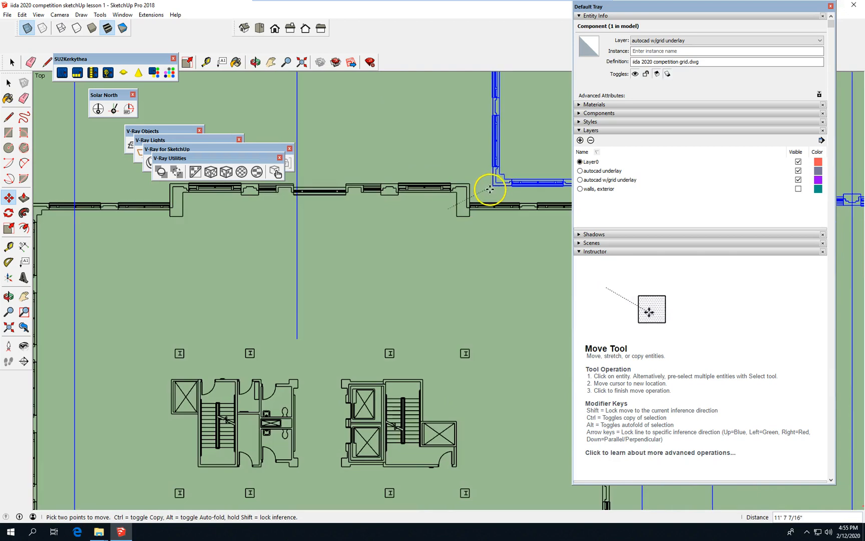
pyautogui.scroll(-5, 363, 406)
pyautogui.scroll(6, 318, 483)
pyautogui.scroll(4, 200, 427)
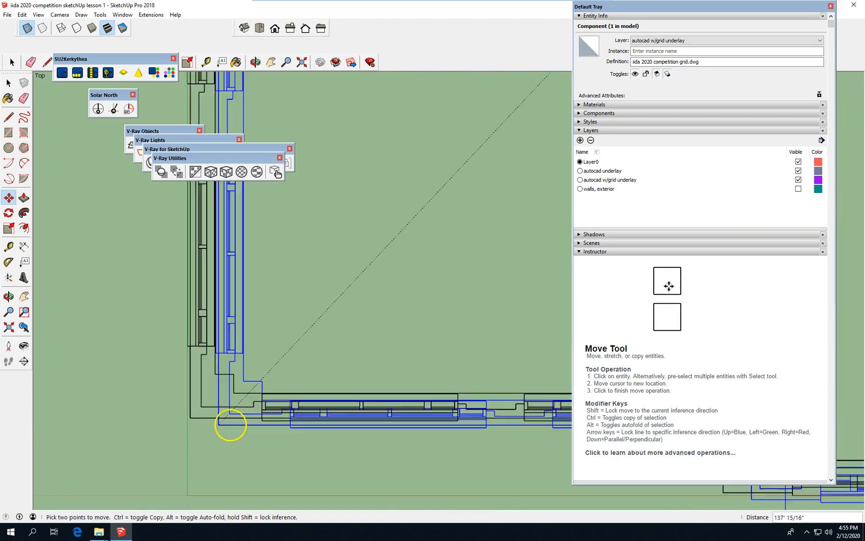
pyautogui.click(190, 417)
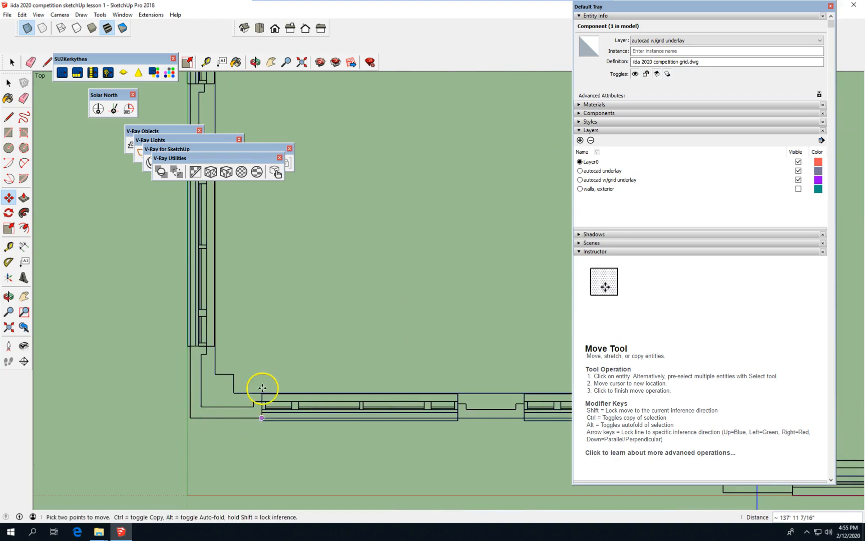
# Examine how the grid lines line up with the columns around the building cores.
pyautogui.scroll(-5, 220, 370)
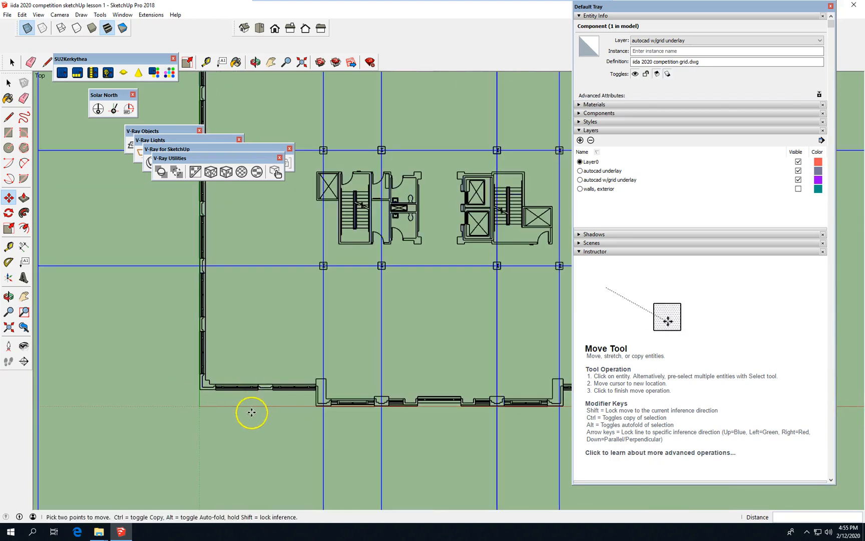
pyautogui.scroll(-1, 251, 412)
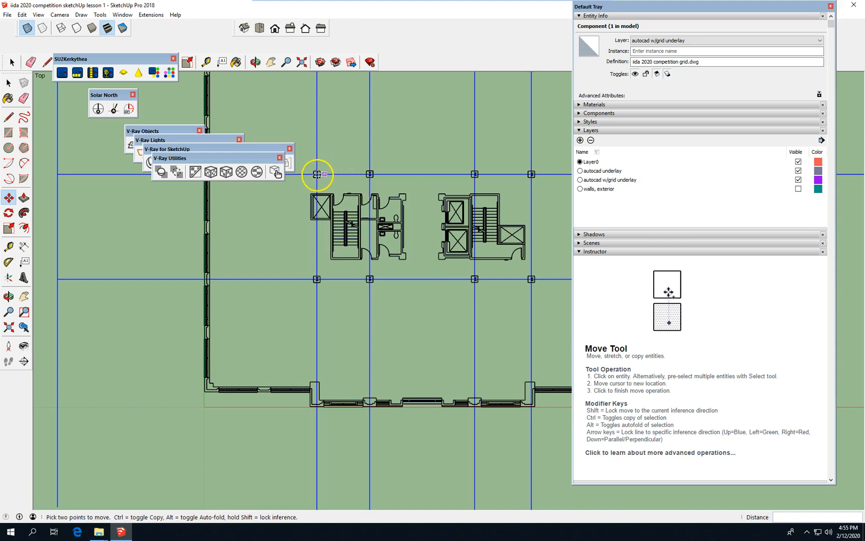
pyautogui.scroll(2, 317, 174)
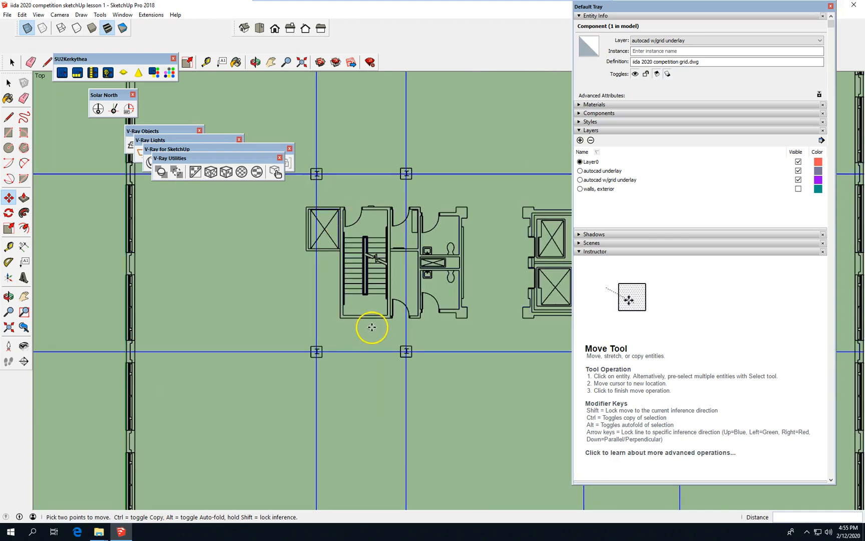
pyautogui.scroll(-1, 341, 294)
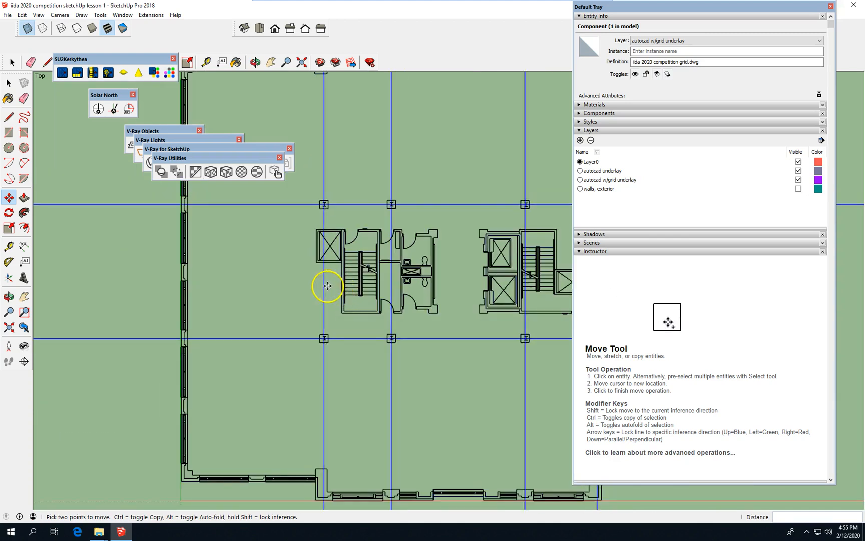
pyautogui.scroll(-1, 327, 286)
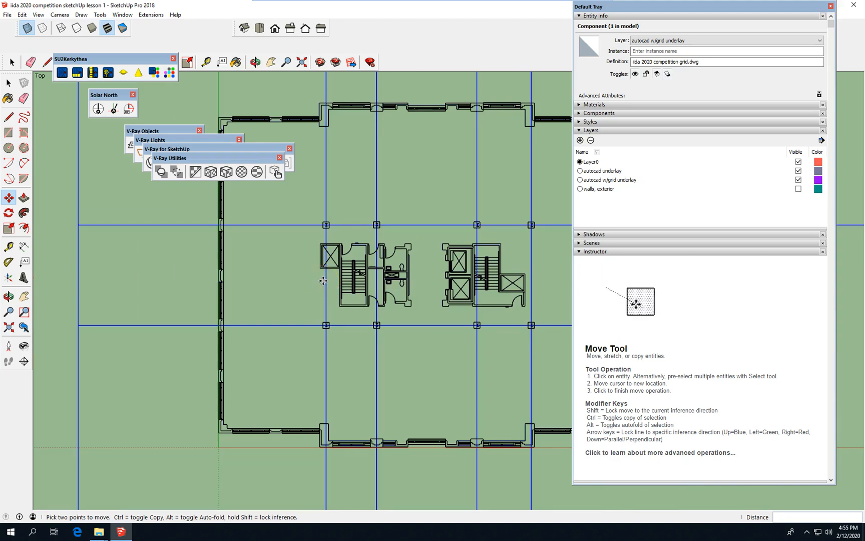
pyautogui.scroll(3, 375, 452)
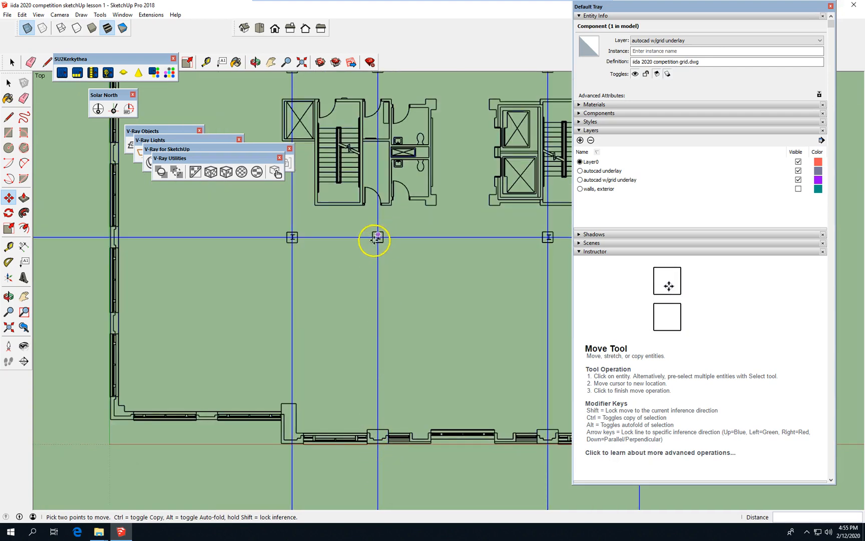
# Save a copy of the model as "iida 2020 competition sketchUp lesson 2".
pyautogui.scroll(3, 384, 451)
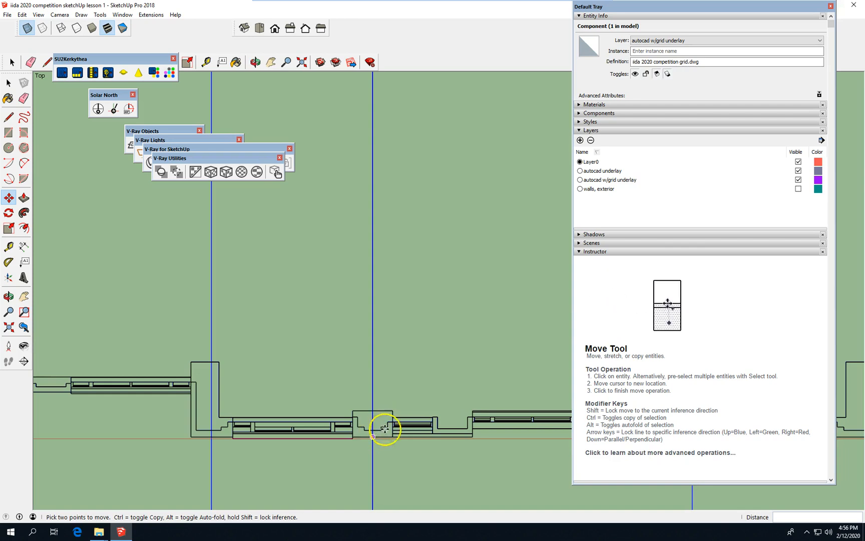
pyautogui.scroll(-5, 333, 378)
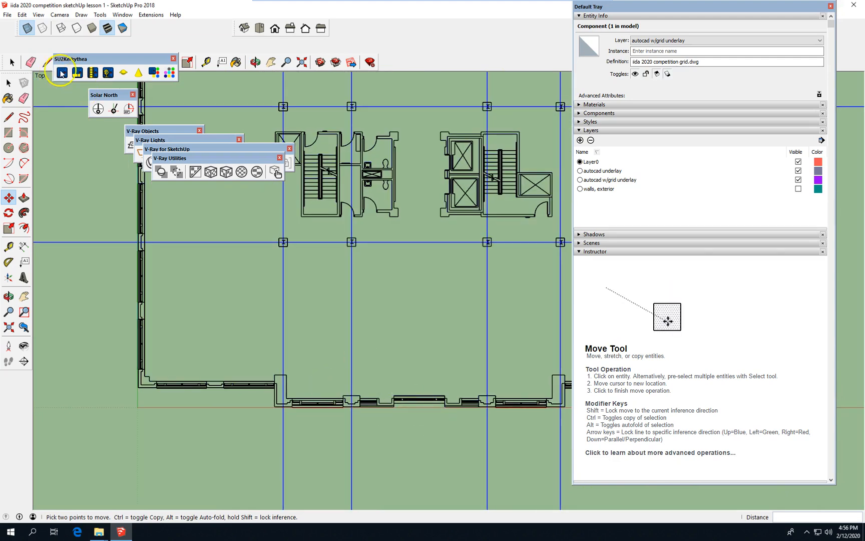
pyautogui.click(7, 15)
pyautogui.moveTo(32, 115)
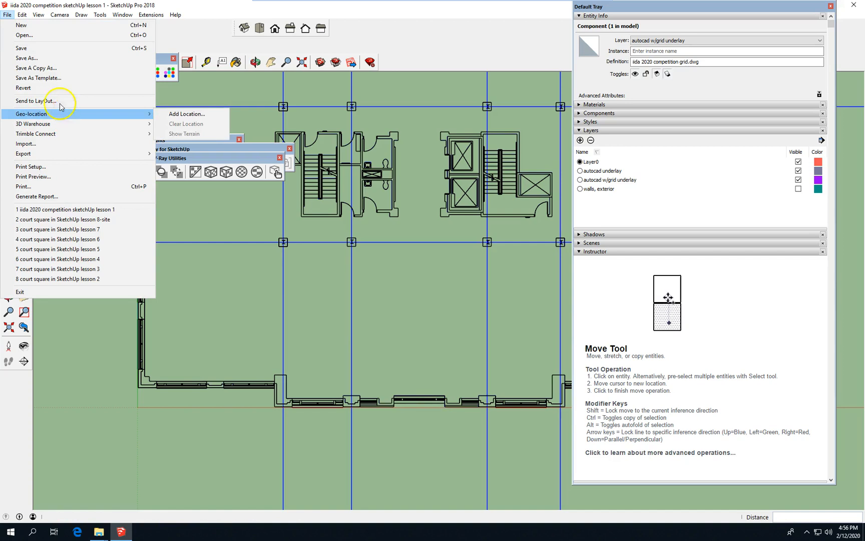
pyautogui.click(52, 62)
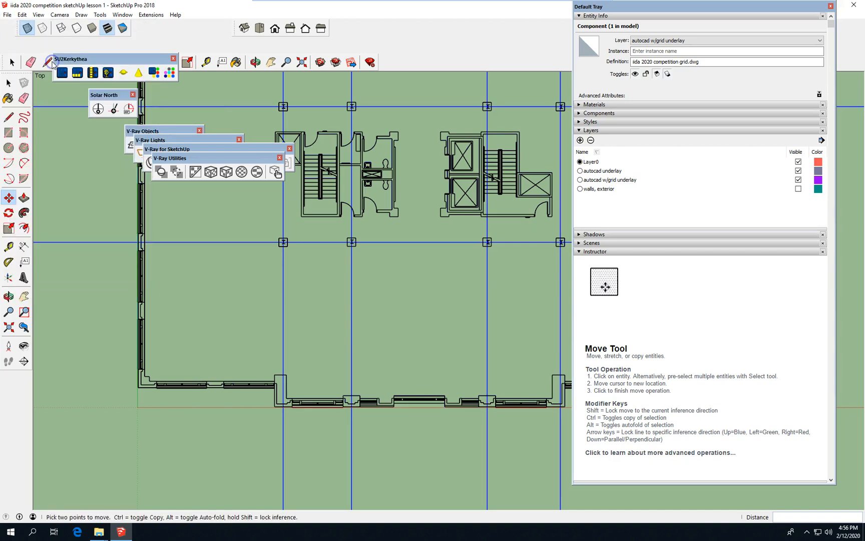
pyautogui.click(441, 356)
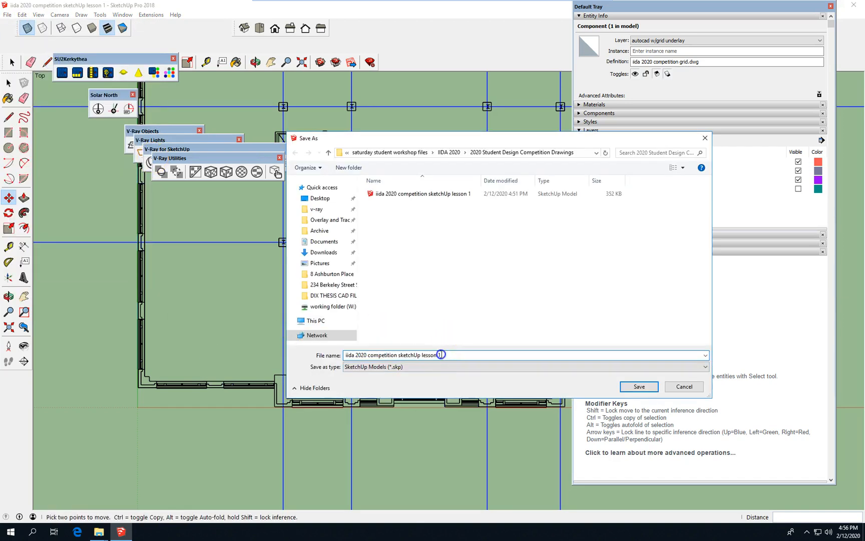
pyautogui.write('2')
pyautogui.click(639, 386)
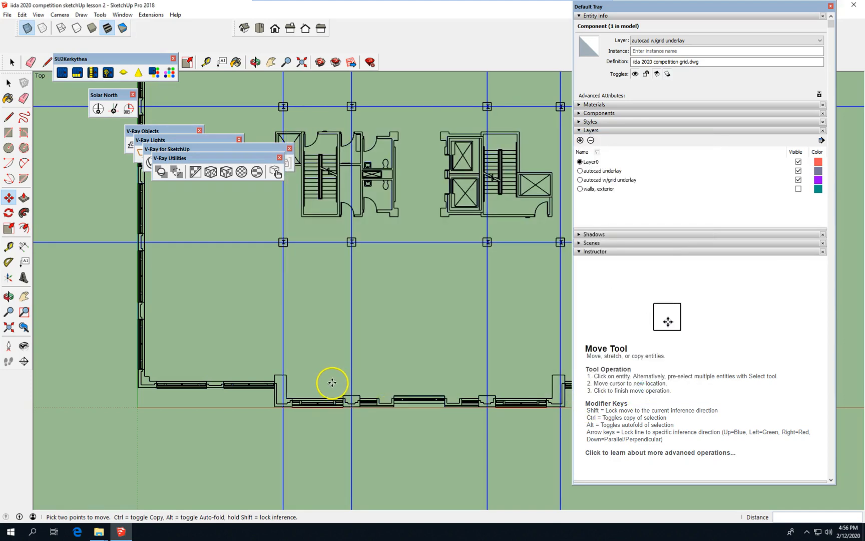
# In an isometric view, draw a 2' by 2' rectangle over the column outline at the grid intersection behind the first core's shaft.
pyautogui.scroll(-3, 297, 368)
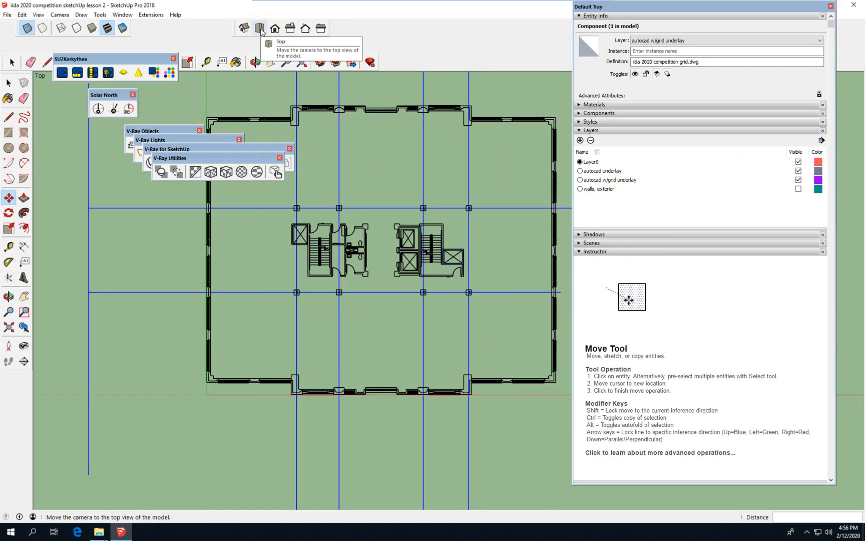
pyautogui.click(243, 28)
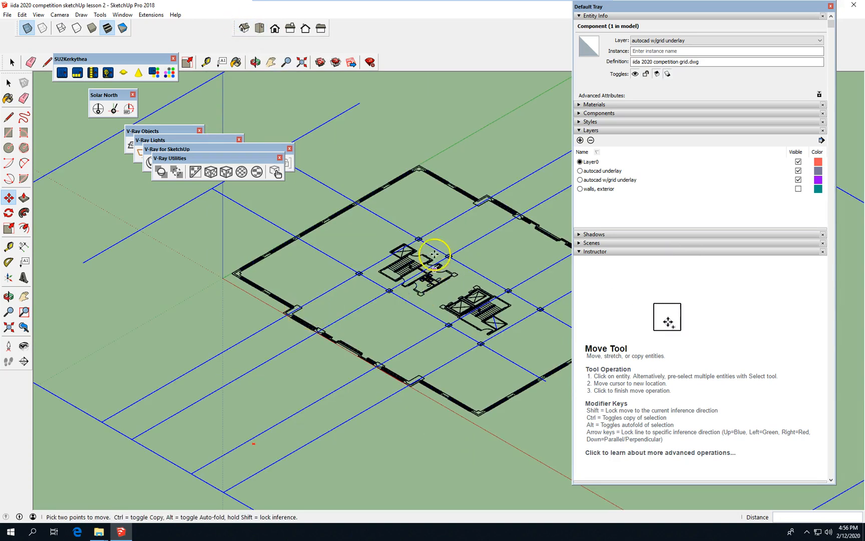
pyautogui.scroll(5, 422, 221)
pyautogui.scroll(4, 422, 221)
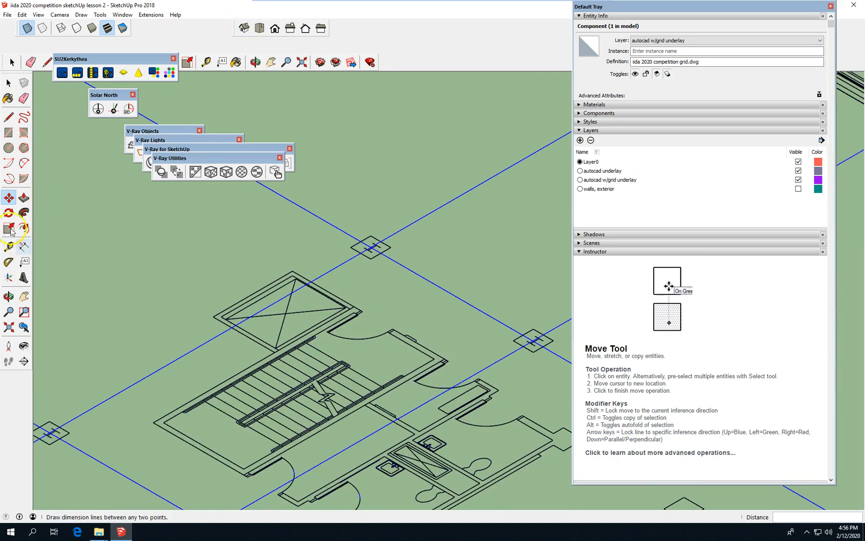
pyautogui.click(9, 133)
pyautogui.scroll(4, 364, 245)
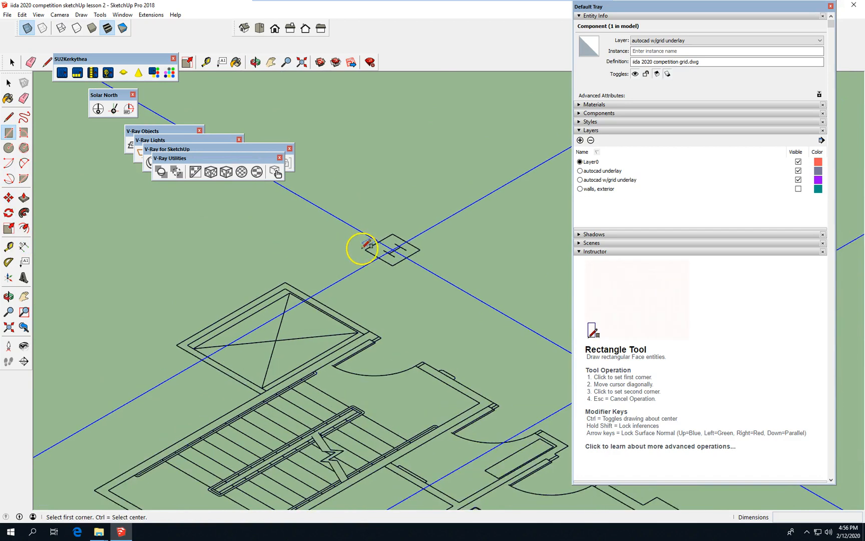
pyautogui.click(365, 250)
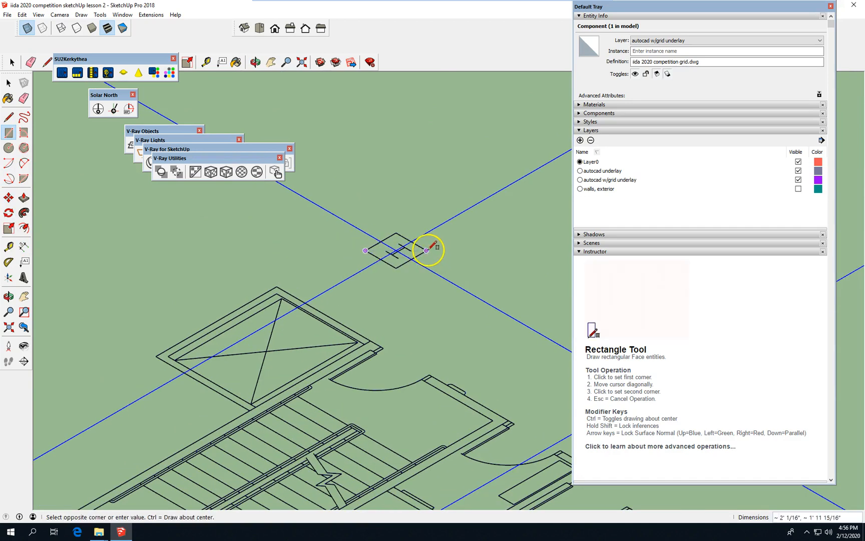
pyautogui.click(426, 250)
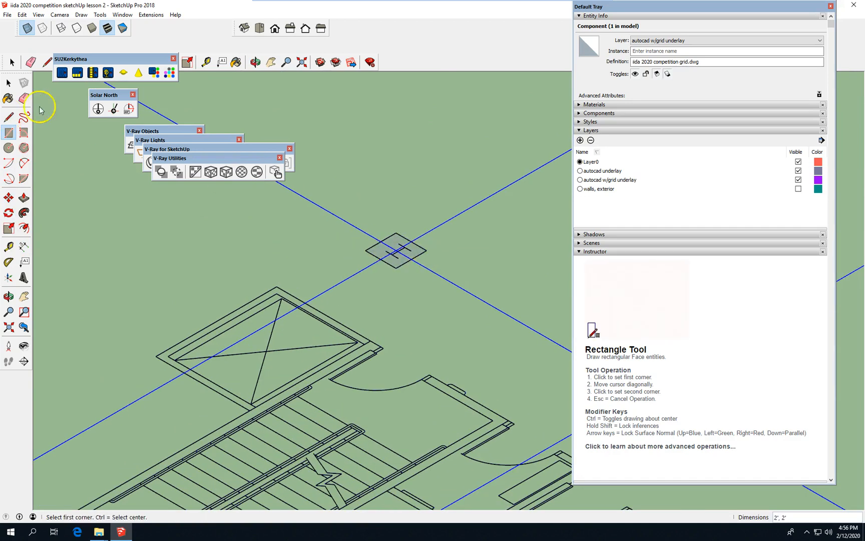
# Extrude the 2' square column face upward to a height of 14'.
pyautogui.click(9, 82)
pyautogui.scroll(-2, 388, 275)
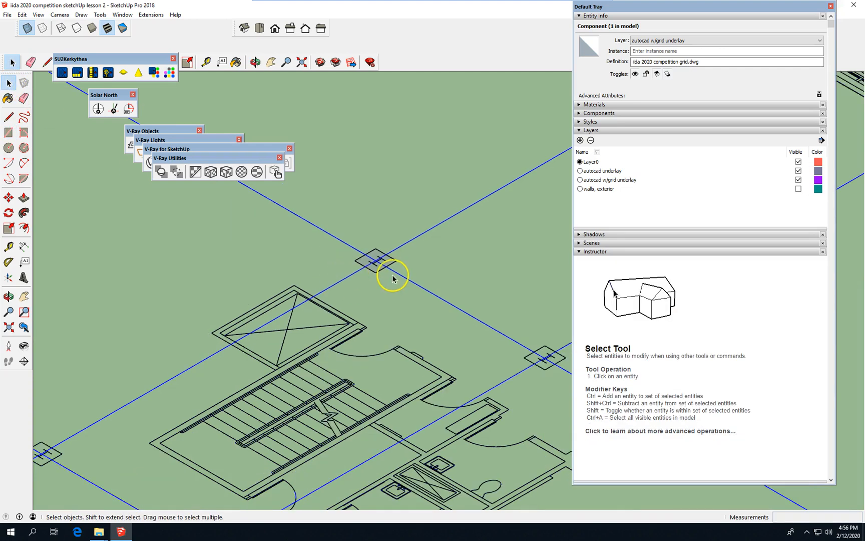
pyautogui.click(375, 258)
pyautogui.scroll(-2, 338, 265)
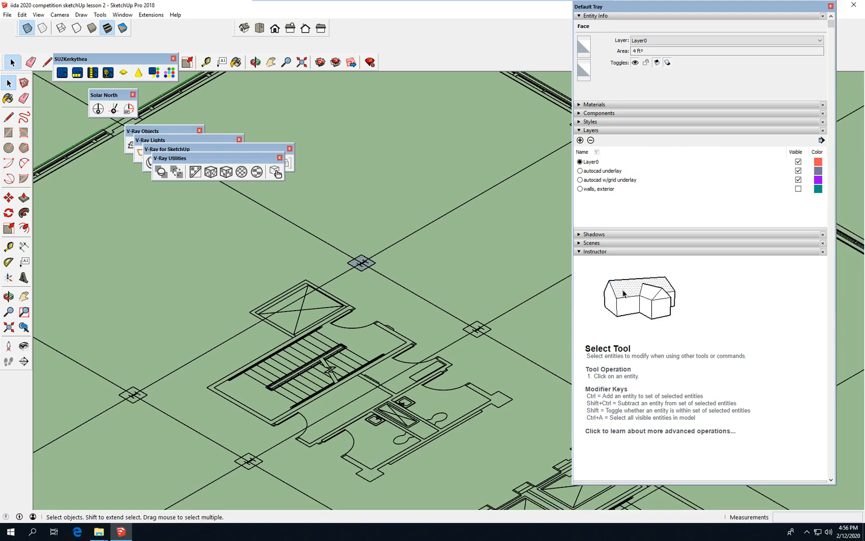
pyautogui.click(24, 198)
pyautogui.click(352, 261)
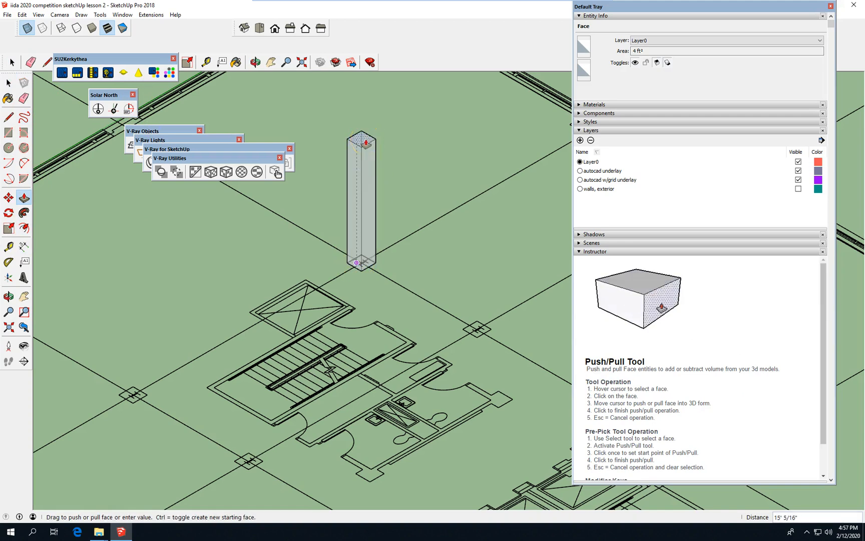
pyautogui.write('1')
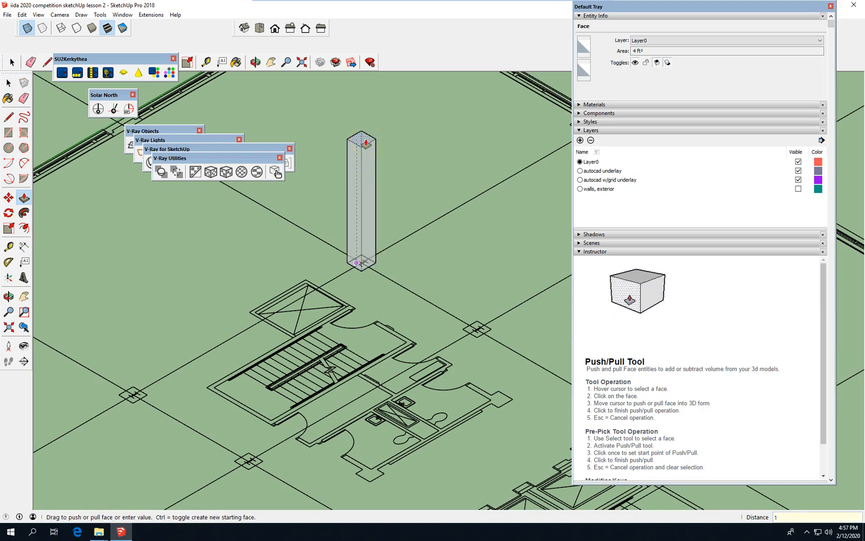
pyautogui.write("4'")
pyautogui.press('Return')
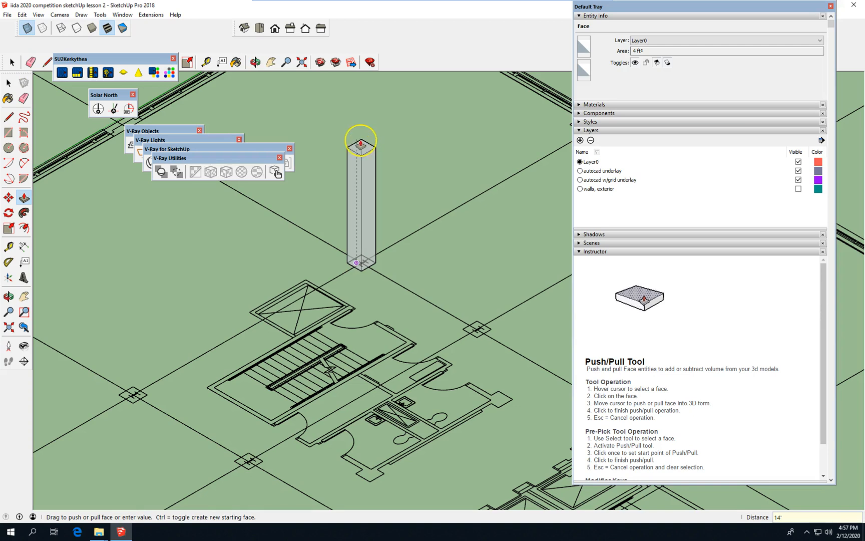
# Make the whole extruded column a component with the definition name "column, typ".
pyautogui.click(12, 62)
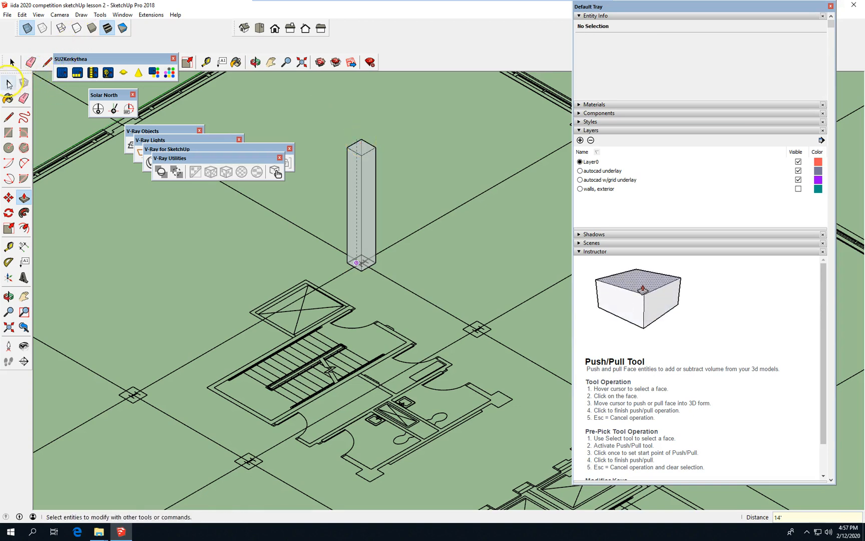
pyautogui.tripleClick(369, 169)
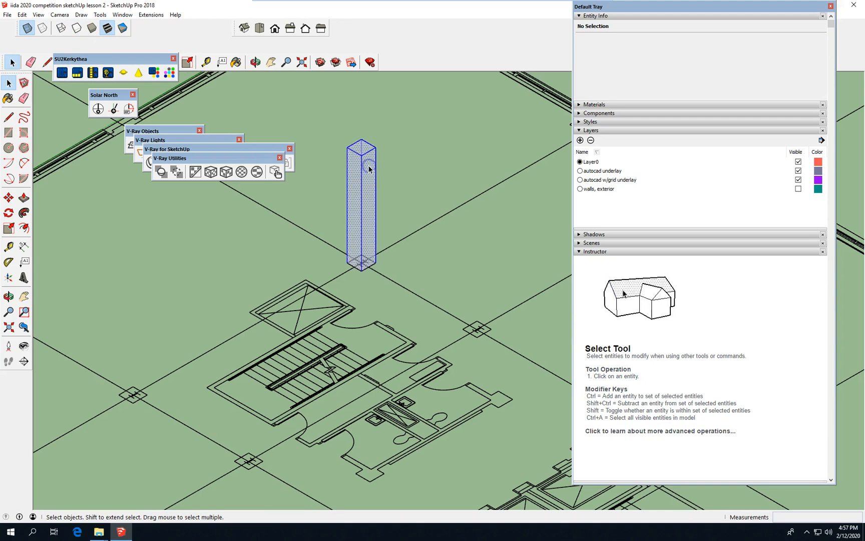
pyautogui.click(23, 14)
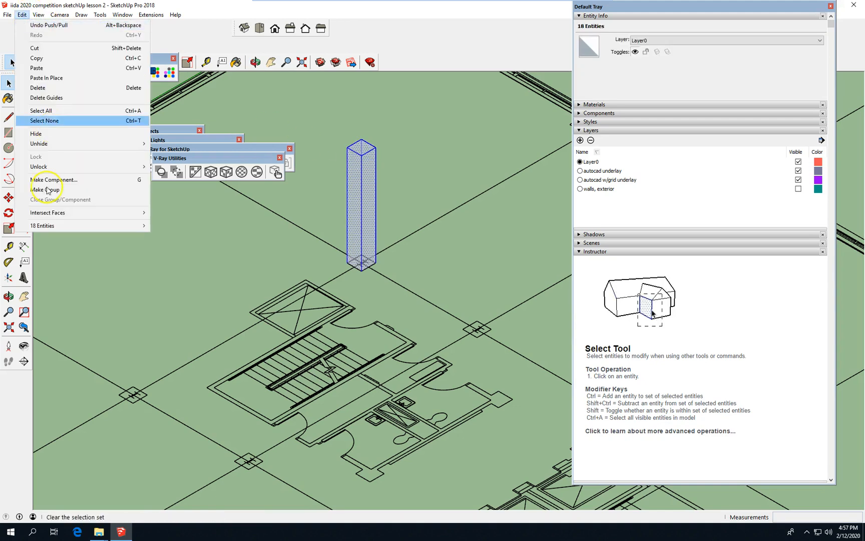
pyautogui.click(100, 182)
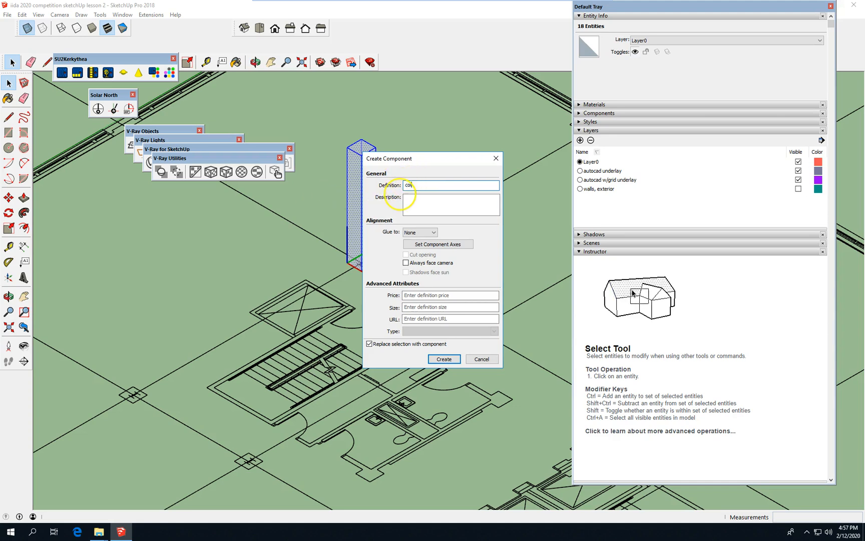
pyautogui.write('column, typ')
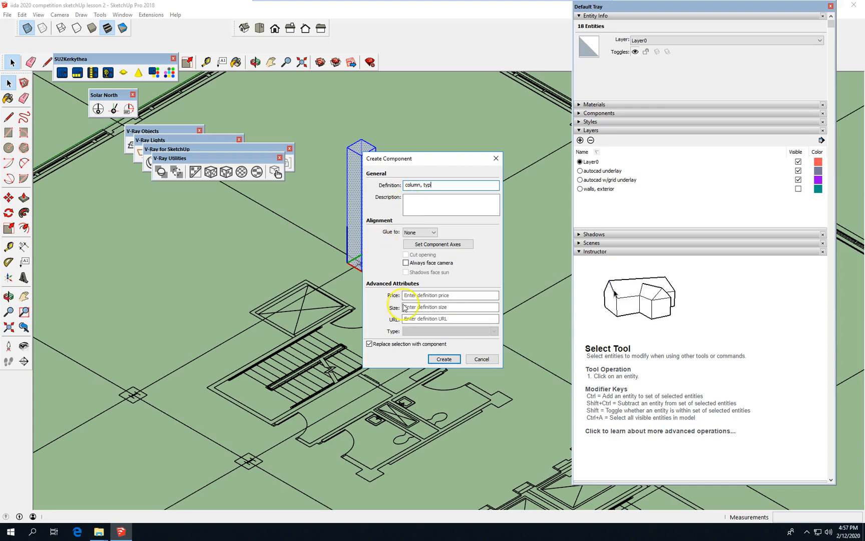
pyautogui.click(444, 360)
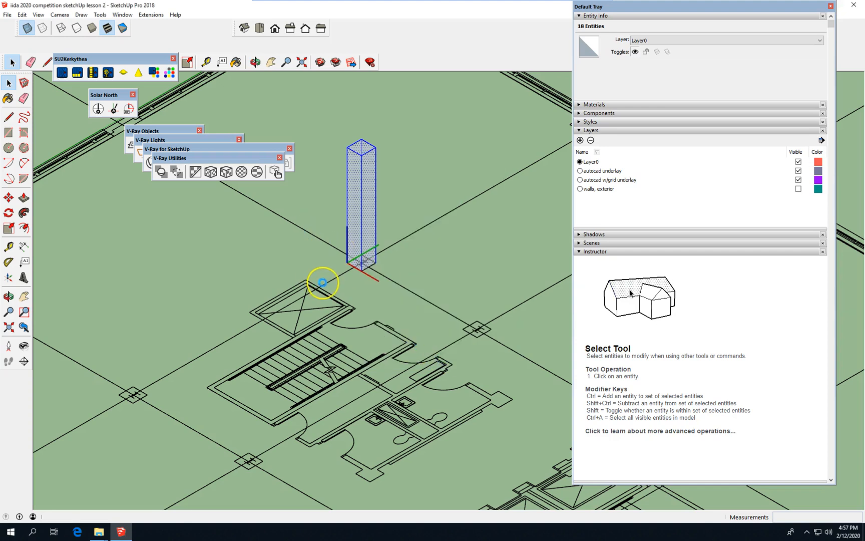
# Copy the column component by its base corner onto the adjacent column outline along the same grid line, about 16' away.
pyautogui.scroll(-3, 323, 282)
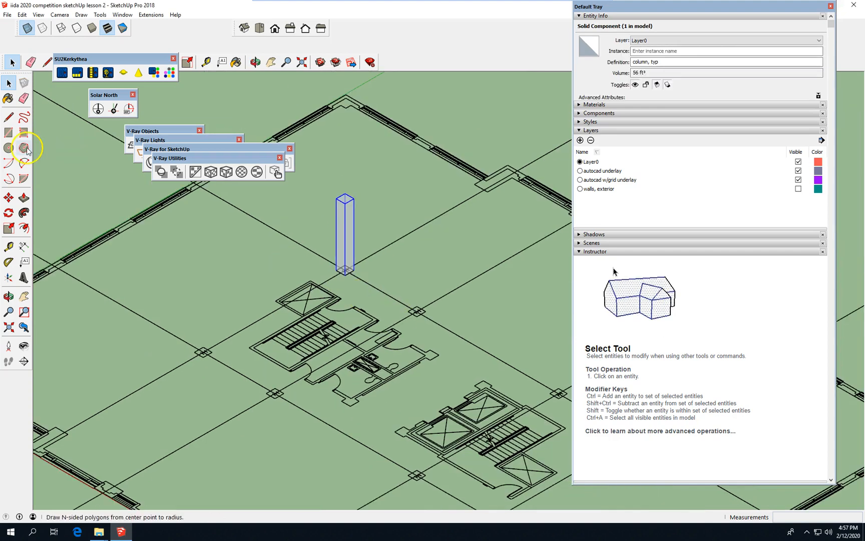
pyautogui.click(8, 197)
pyautogui.click(7, 198)
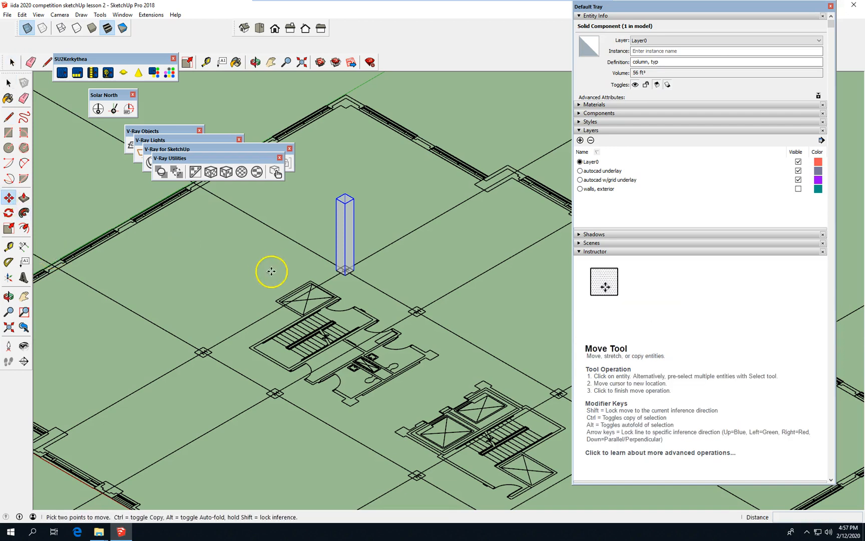
pyautogui.scroll(3, 266, 267)
pyautogui.moveTo(374, 277); pyautogui.dragTo(484, 337)
pyautogui.press('ctrl')
pyautogui.click(484, 337)
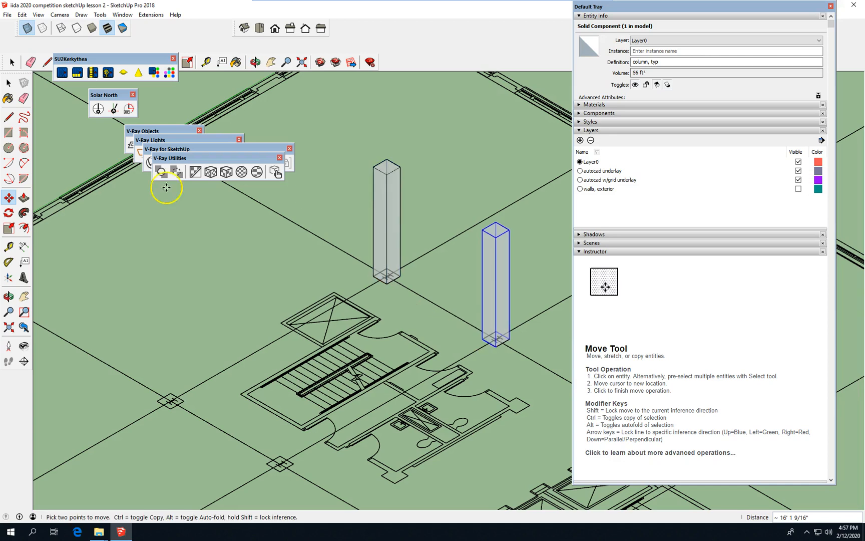
# Copy the second column 32' along the grid line onto the third column outline, behind the elevator core.
pyautogui.scroll(-4, 315, 193)
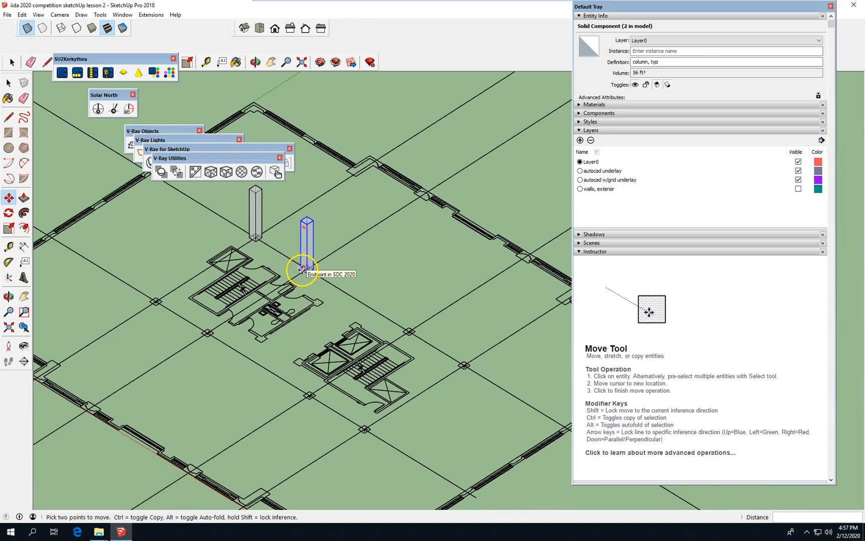
pyautogui.click(303, 269)
pyautogui.press('ctrl')
pyautogui.scroll(5, 416, 333)
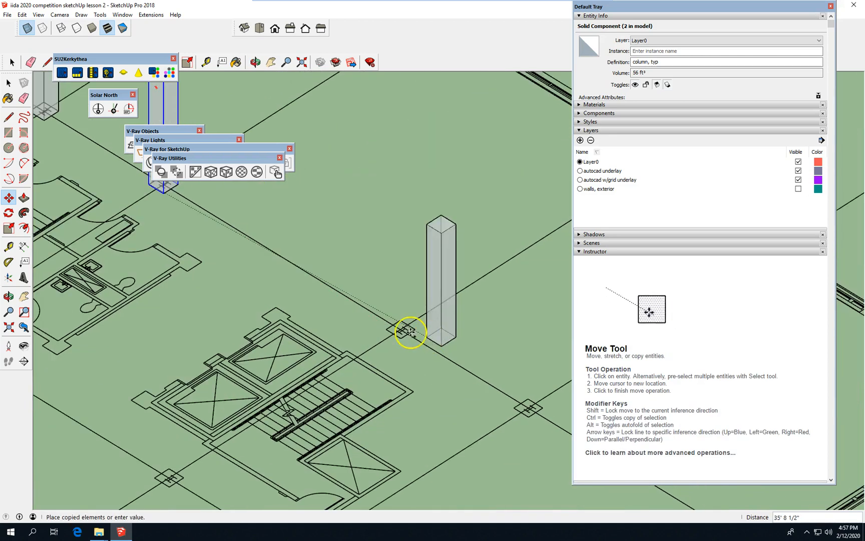
pyautogui.click(392, 327)
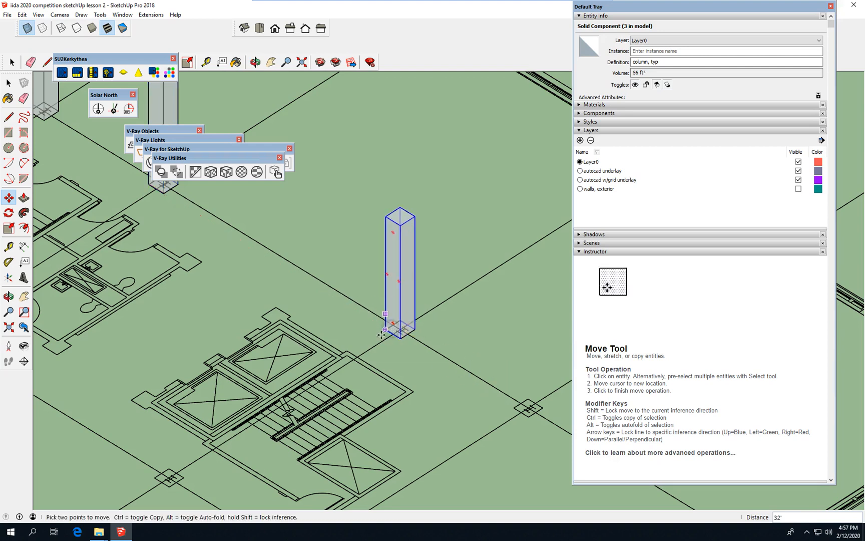
# Copy the third column by its base corner onto the fourth column outline at the end of the row.
pyautogui.scroll(-3, 382, 333)
pyautogui.click(386, 332)
pyautogui.press('ctrl')
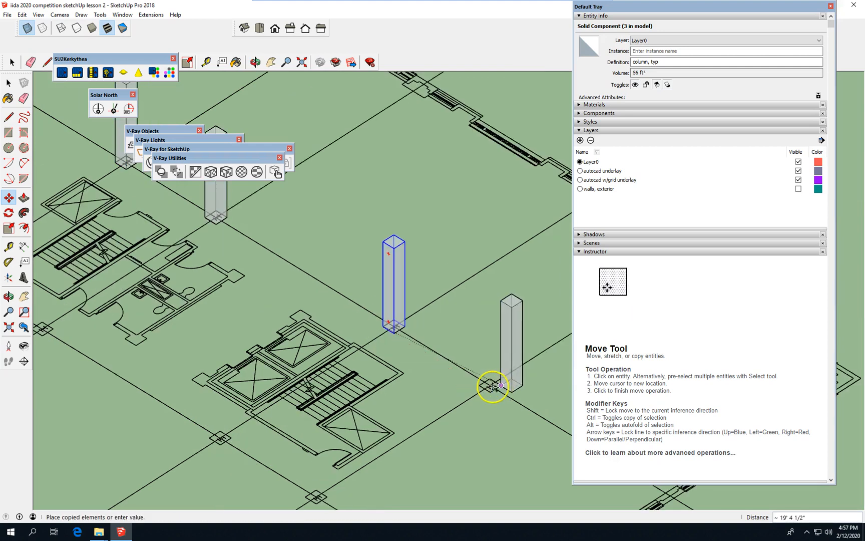
pyautogui.click(481, 382)
# Copy the fourth column about 32' across the elevator core onto the matching end outline of the opposite column row.
pyautogui.scroll(-3, 514, 346)
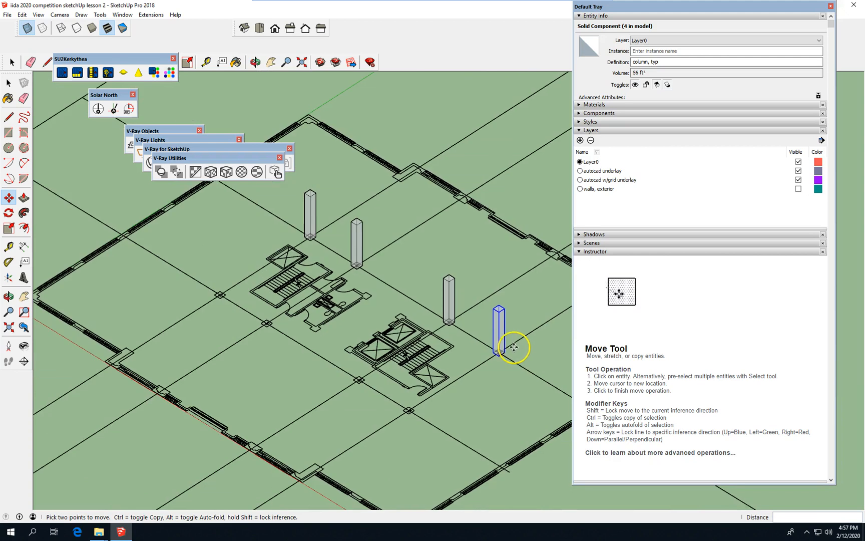
pyautogui.moveTo(304, 238); pyautogui.dragTo(348, 328)
pyautogui.click(348, 328)
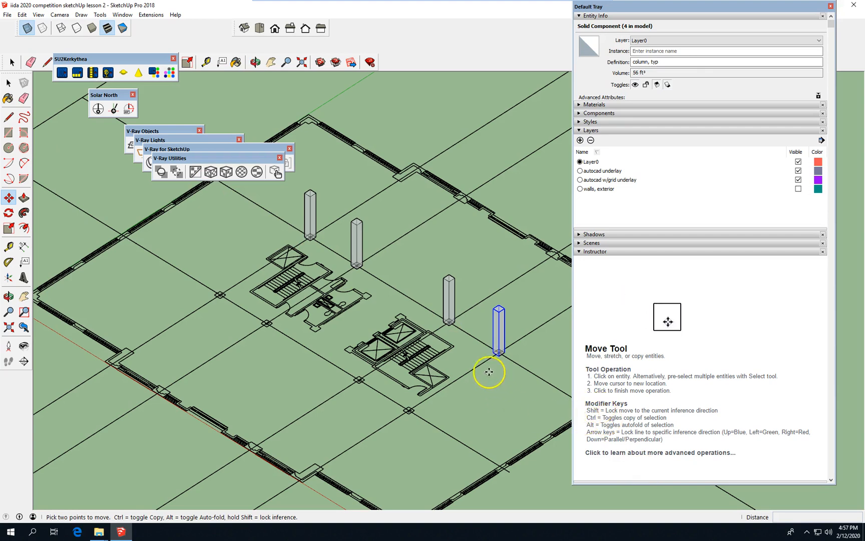
pyautogui.click(494, 352)
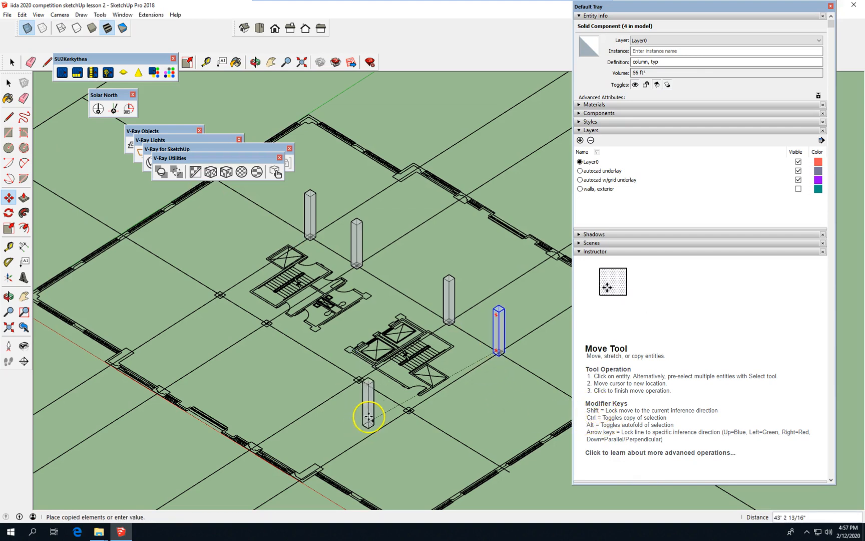
pyautogui.scroll(5, 413, 412)
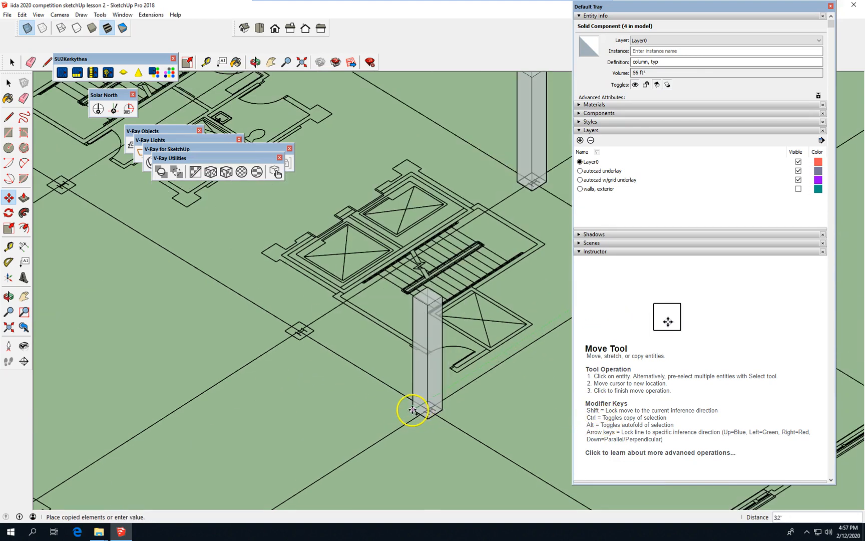
pyautogui.click(414, 409)
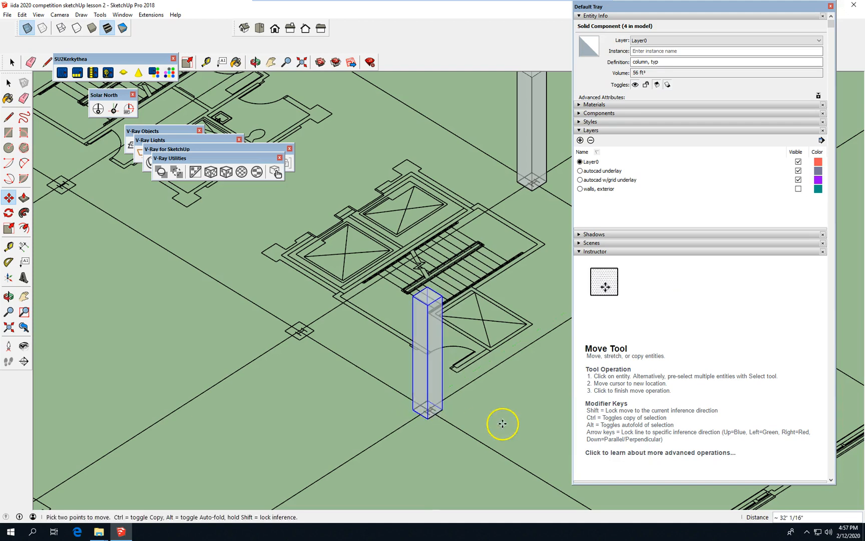
# Copy the row's end column by its base corner onto the neighbouring column outline beside the elevator core, about 16' away.
pyautogui.click(415, 410)
pyautogui.press('ctrl')
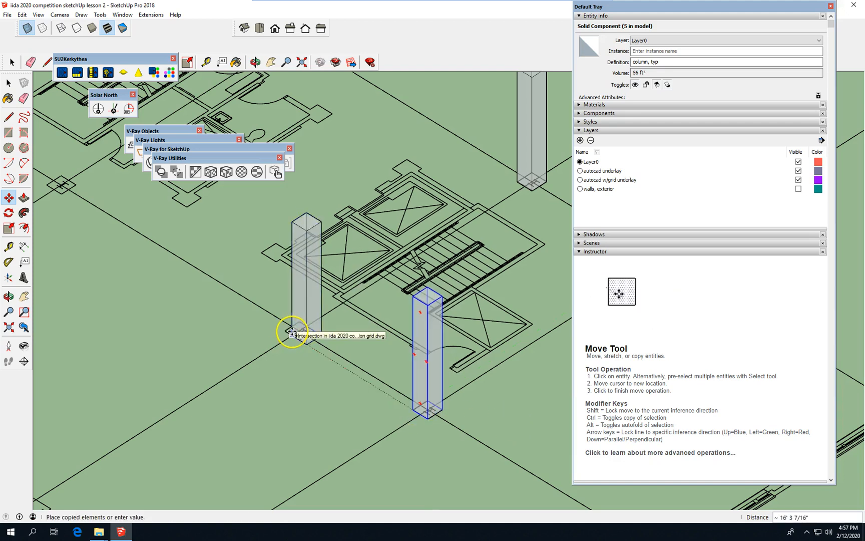
pyautogui.click(287, 330)
pyautogui.scroll(-2, 516, 413)
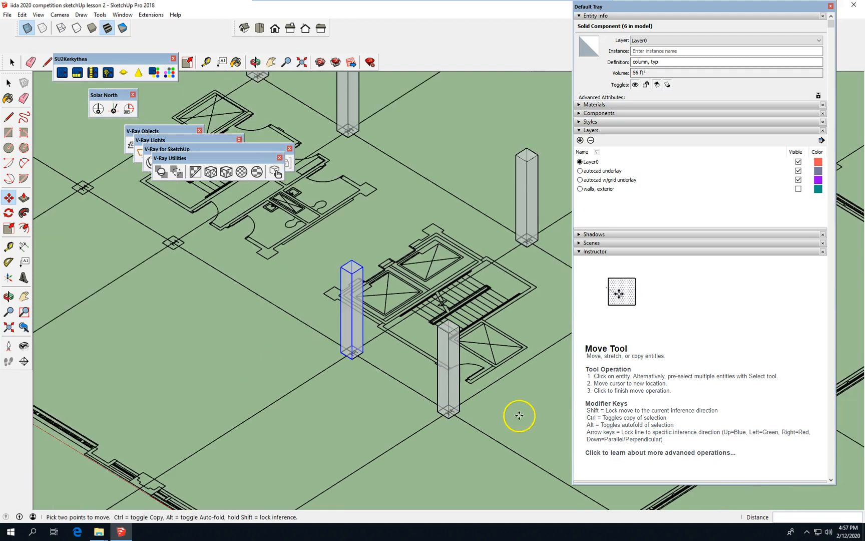
# Copy the second column of this row along the grid line onto the third column outline, beside the stair and restroom core.
pyautogui.click(338, 354)
pyautogui.press('ctrl')
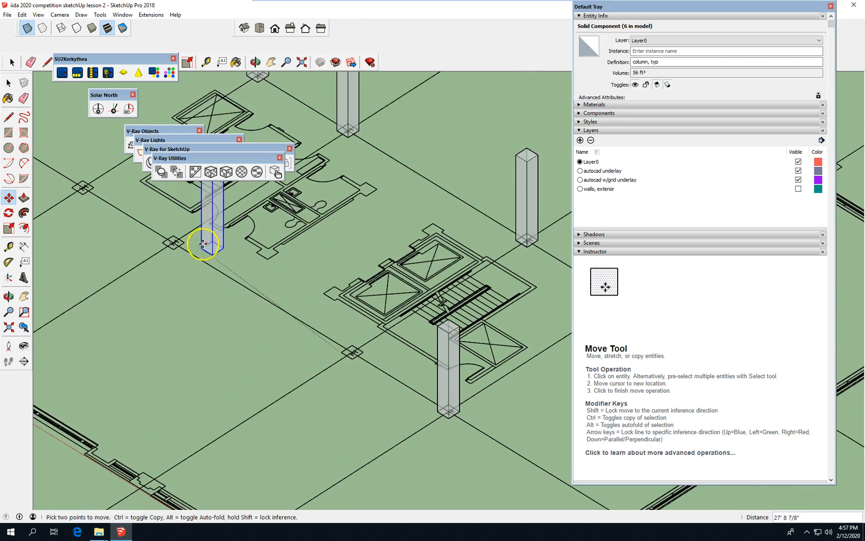
pyautogui.click(166, 244)
pyautogui.scroll(-2, 425, 386)
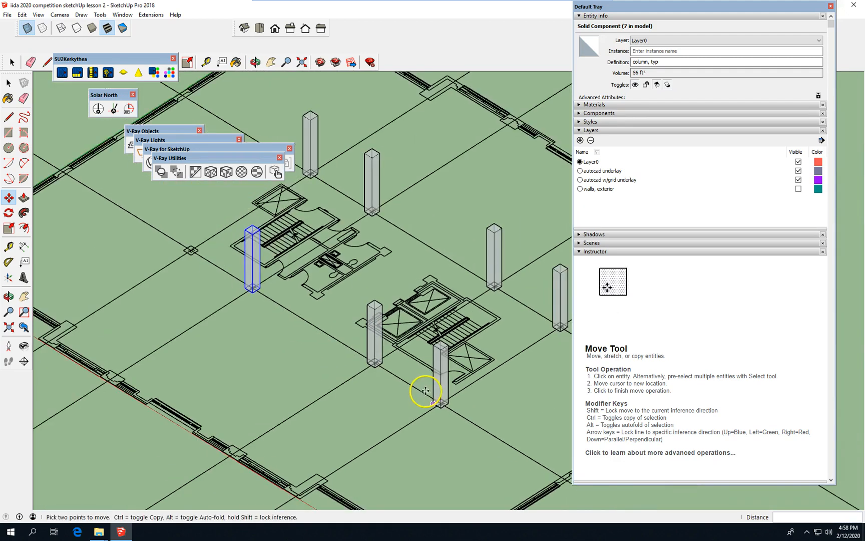
# Copy the third column by its base corner onto the last column outline of the row, about 16' 2" away.
pyautogui.scroll(2, 187, 267)
pyautogui.scroll(2, 219, 290)
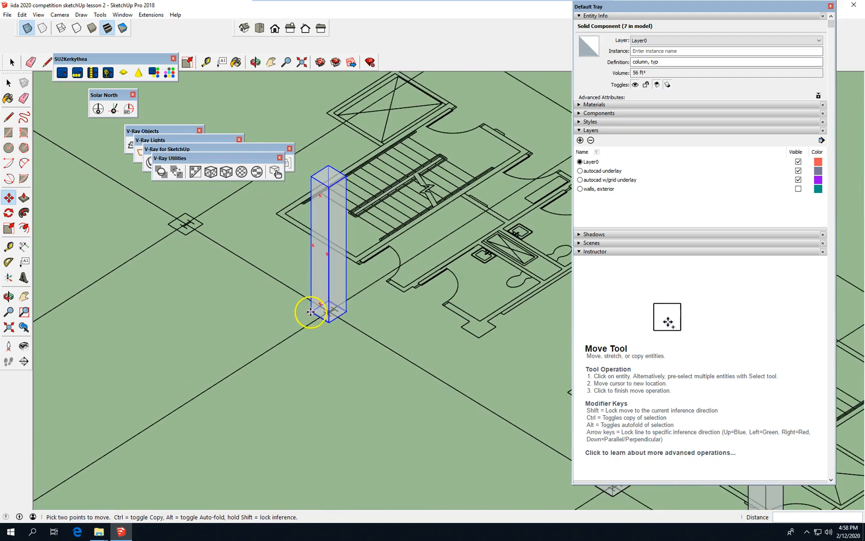
pyautogui.click(310, 311)
pyautogui.press('ctrl')
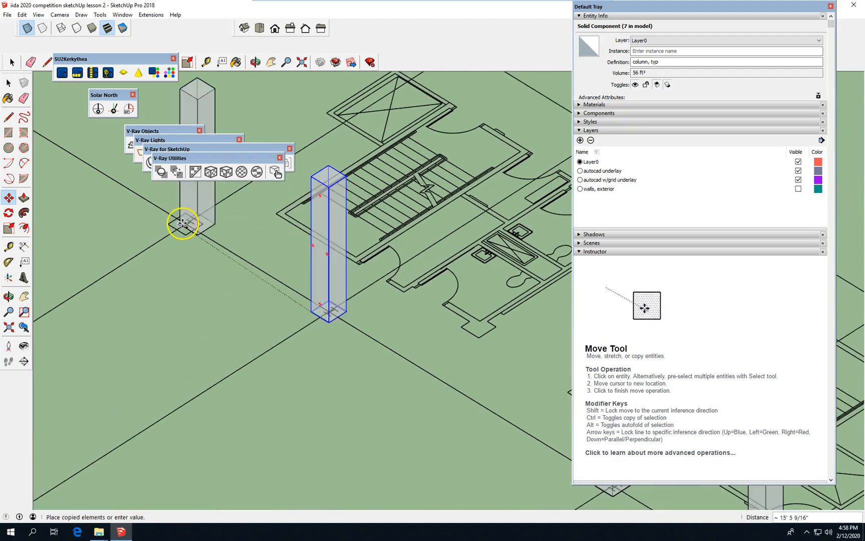
pyautogui.click(171, 223)
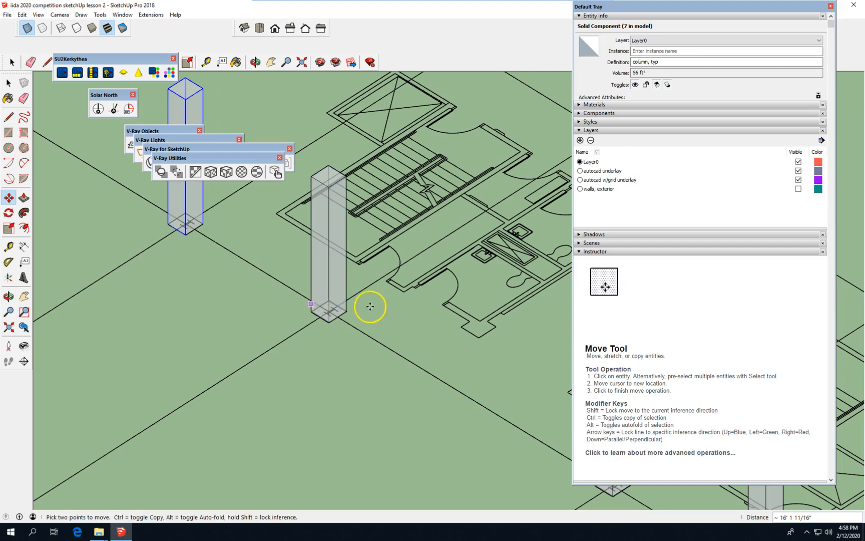
pyautogui.scroll(-6, 400, 276)
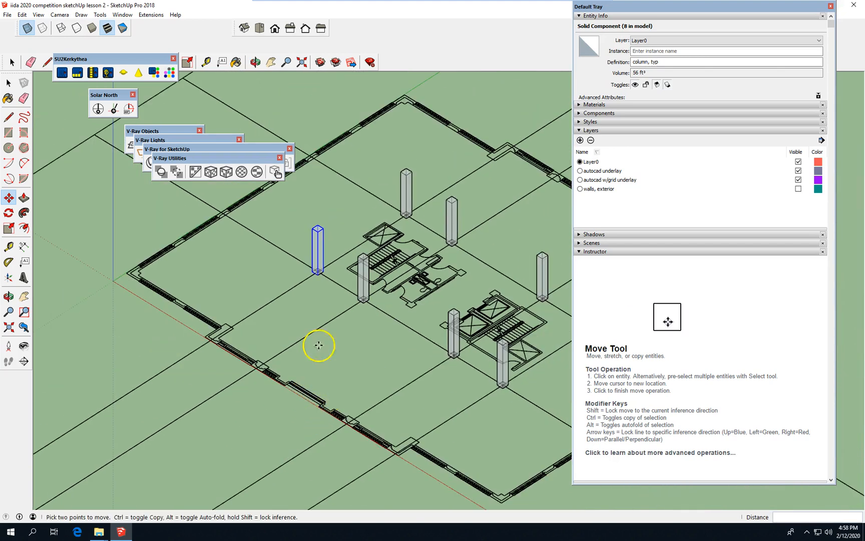
pyautogui.scroll(-2, 274, 346)
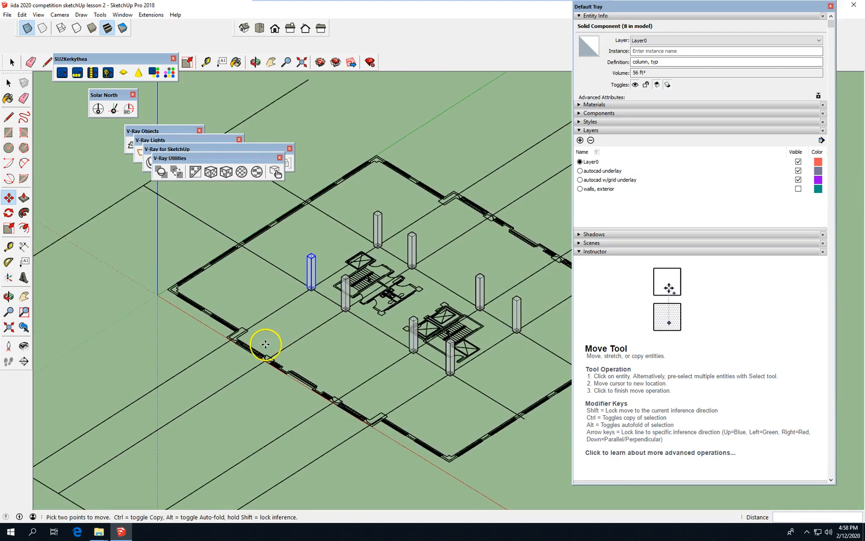
pyautogui.scroll(4, 320, 318)
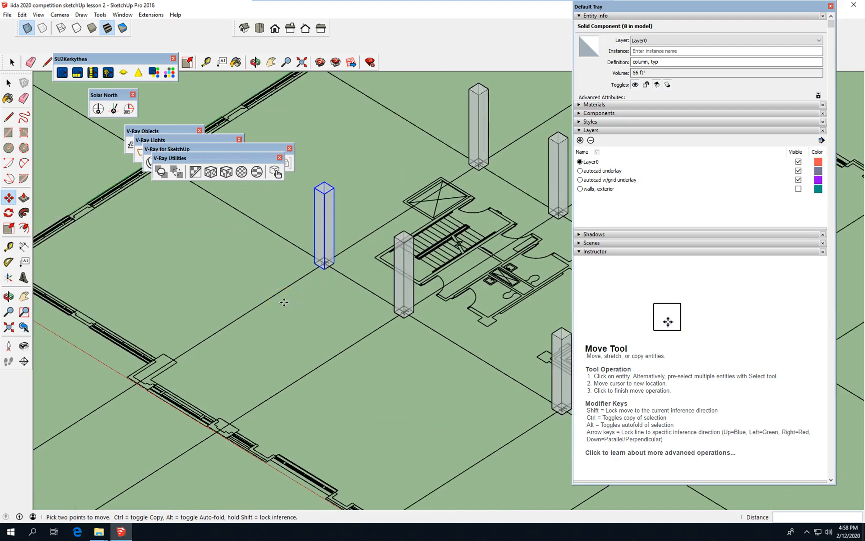
pyautogui.press('ctrl')
pyautogui.moveTo(394, 310); pyautogui.dragTo(252, 403)
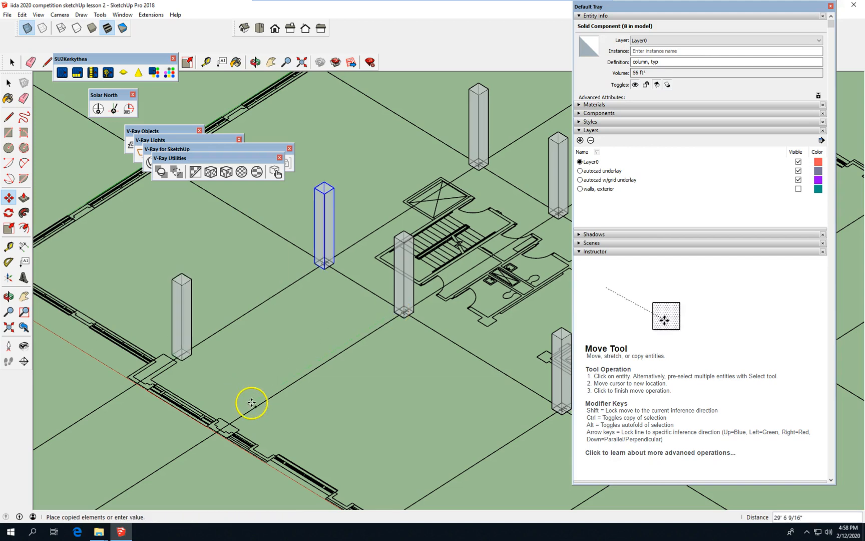
pyautogui.press('Escape')
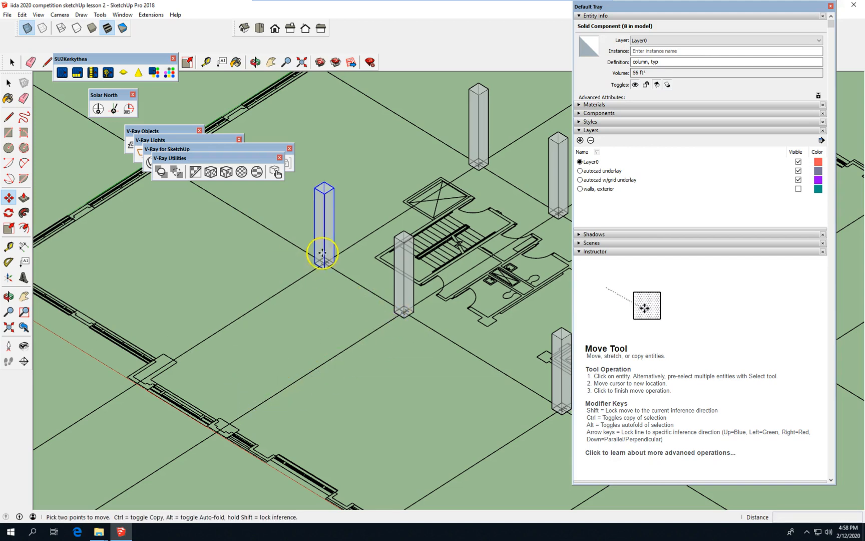
# Copy the row's last column along the green axis onto the outer edge of the exterior wall outline, about 37' 9" away.
pyautogui.click(315, 262)
pyautogui.press('ctrl')
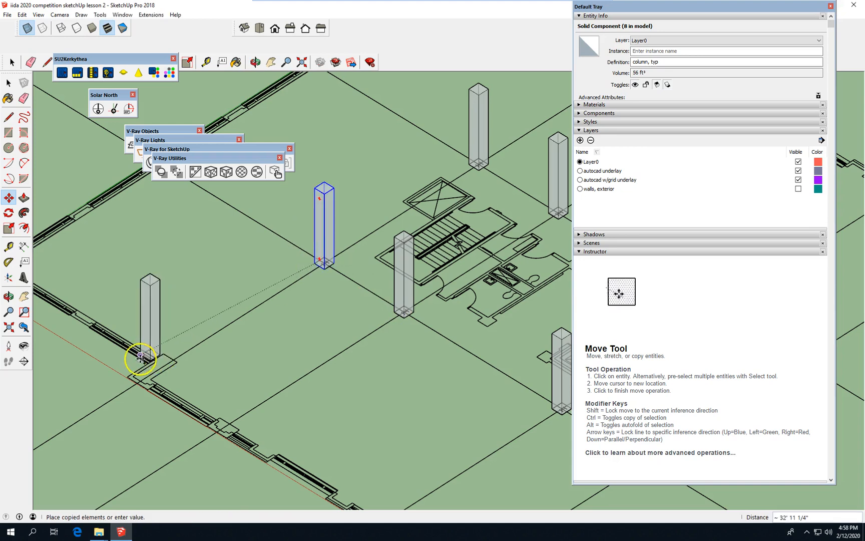
pyautogui.scroll(4, 140, 369)
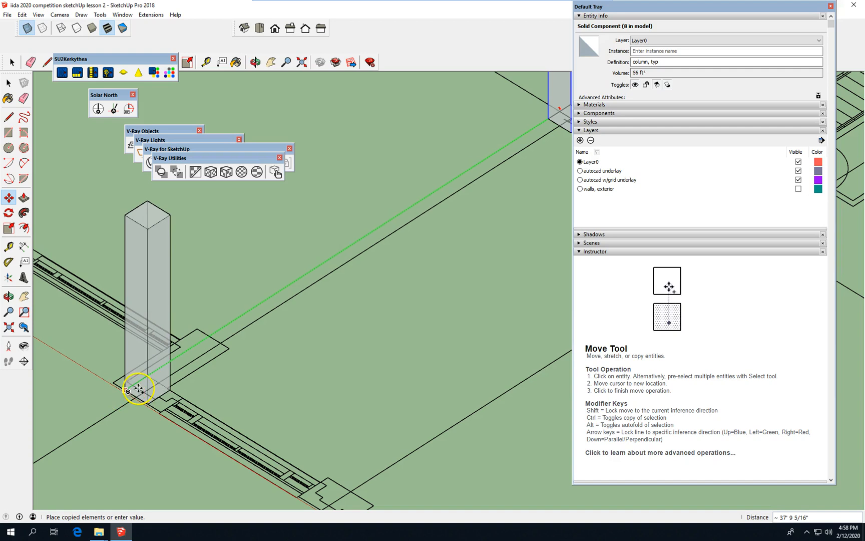
pyautogui.scroll(4, 122, 395)
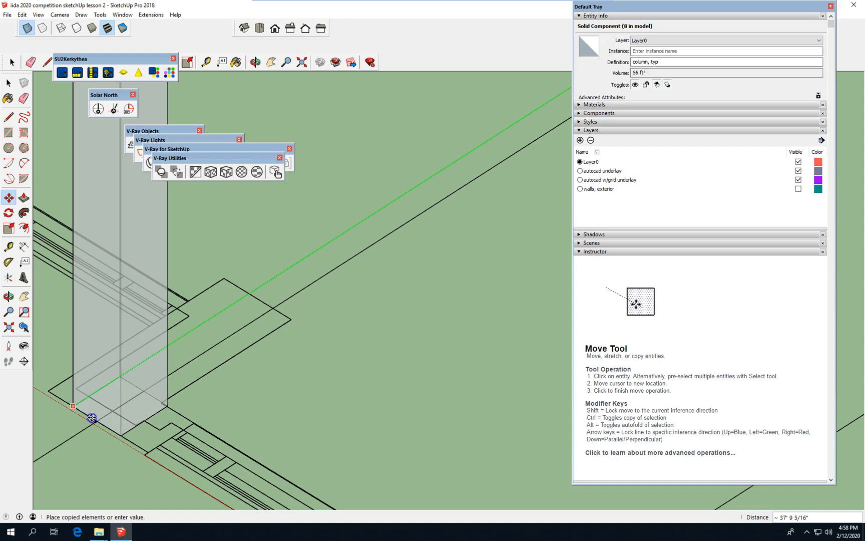
pyautogui.click(234, 405)
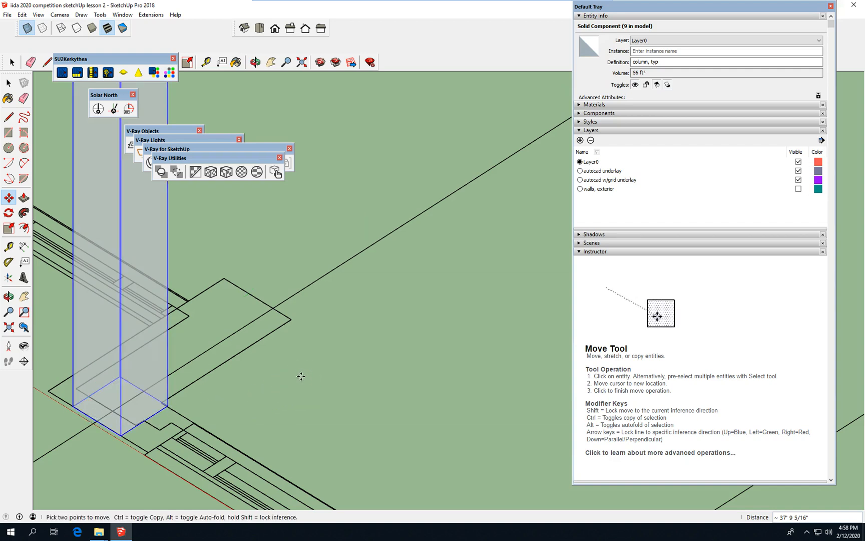
# Show the "walls, exterior" layer to check how the perimeter column sits in the wall, and hide the layer again.
pyautogui.scroll(-10, 218, 309)
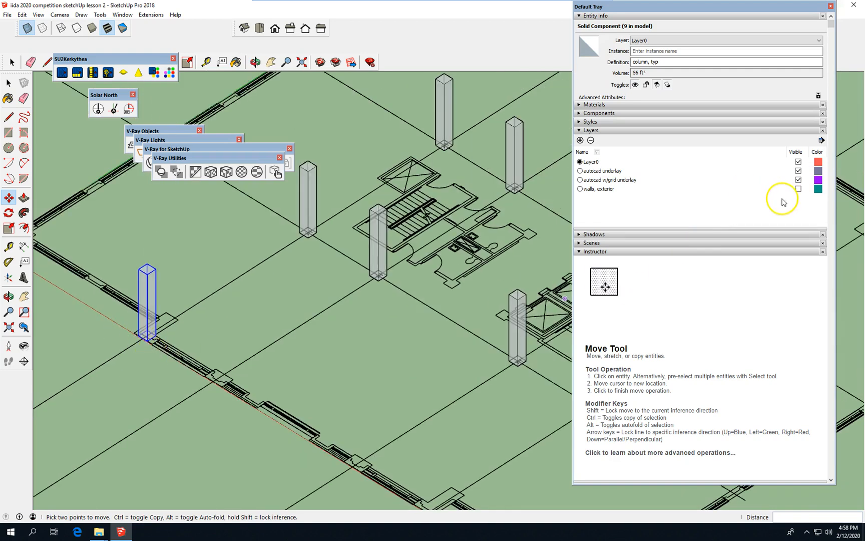
pyautogui.click(798, 189)
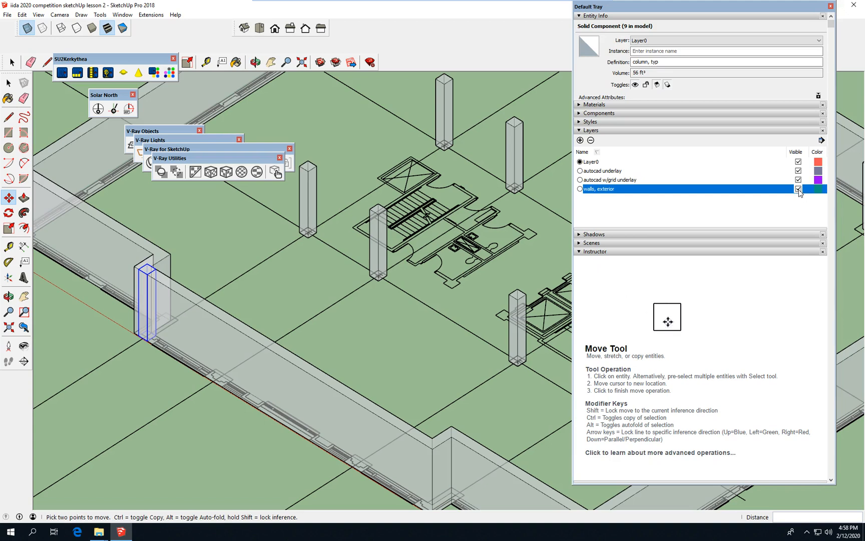
pyautogui.click(798, 190)
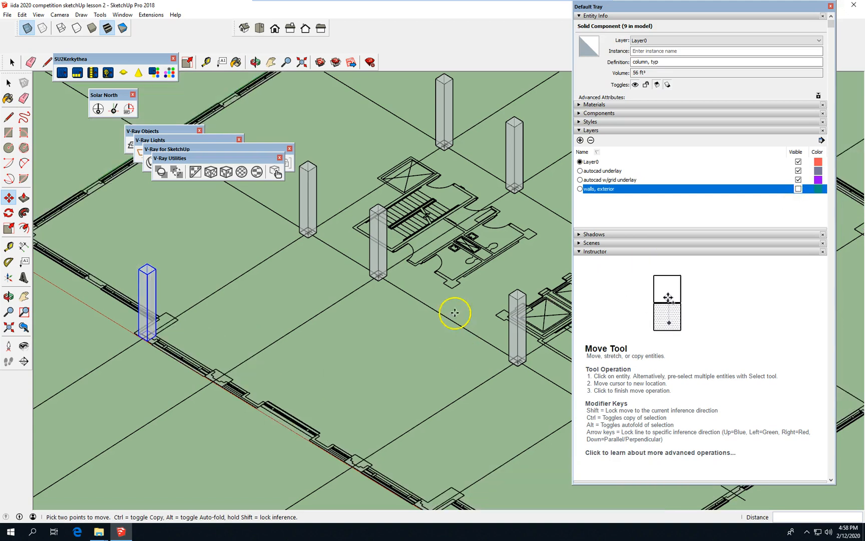
# Copy the column beside the stair core about 37' 9" along the green axis onto the exterior wall's outer edge.
pyautogui.click(9, 83)
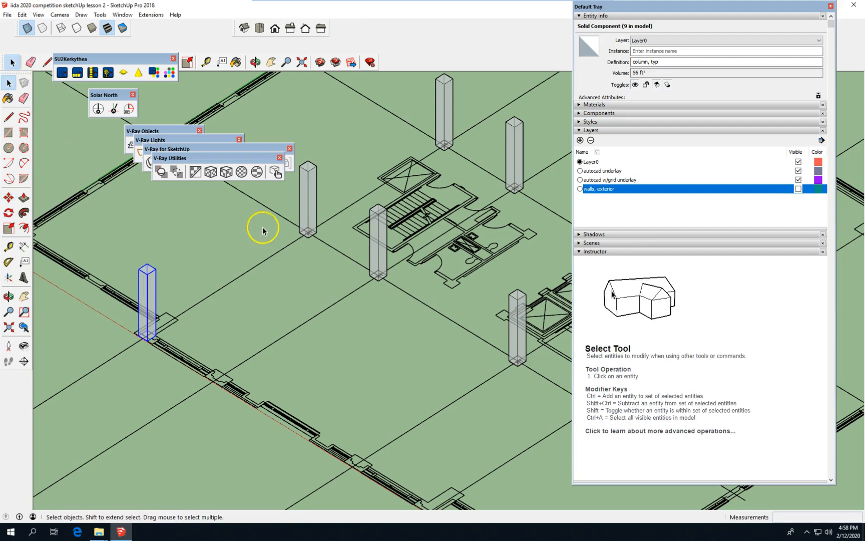
pyautogui.scroll(1, 392, 287)
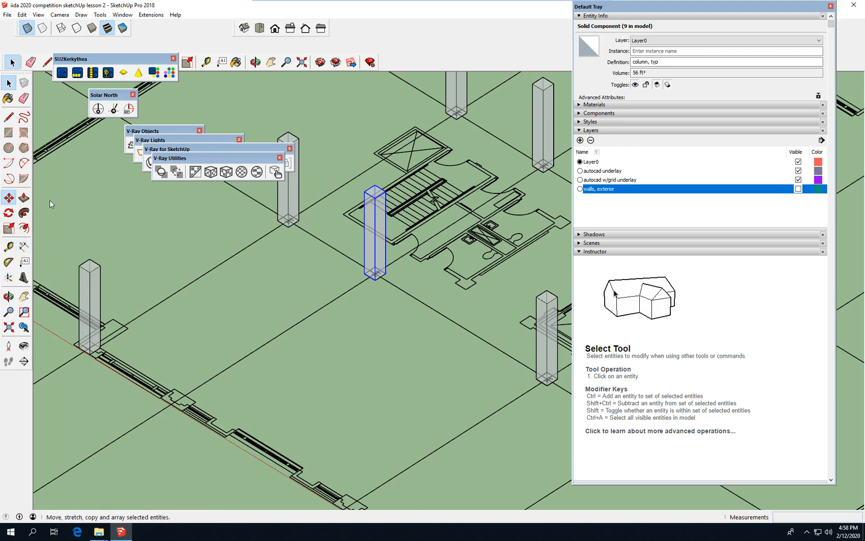
pyautogui.press('m')
pyautogui.click(361, 271)
pyautogui.press('ctrl')
pyautogui.scroll(3, 200, 378)
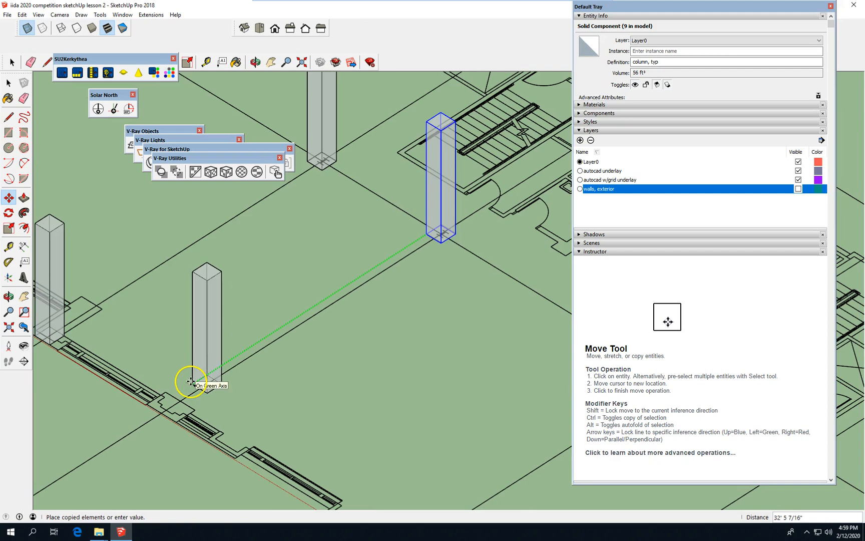
pyautogui.scroll(2, 170, 395)
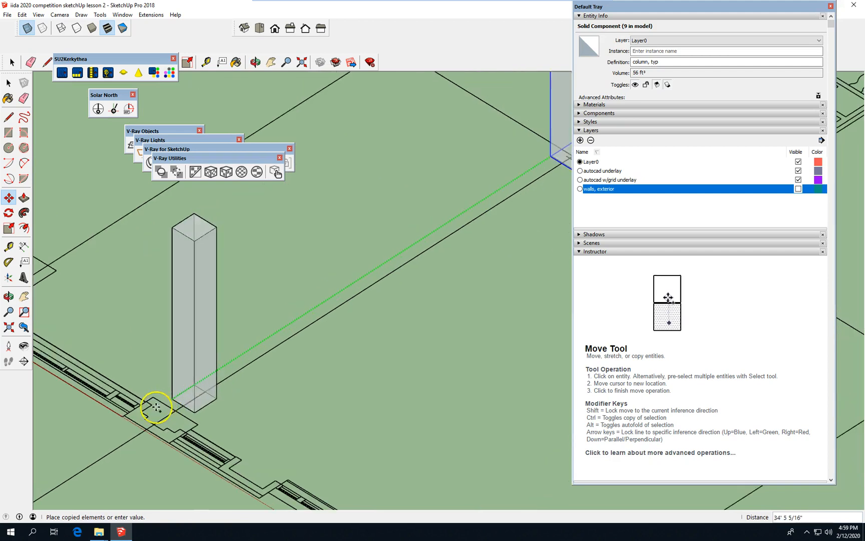
pyautogui.scroll(3, 135, 410)
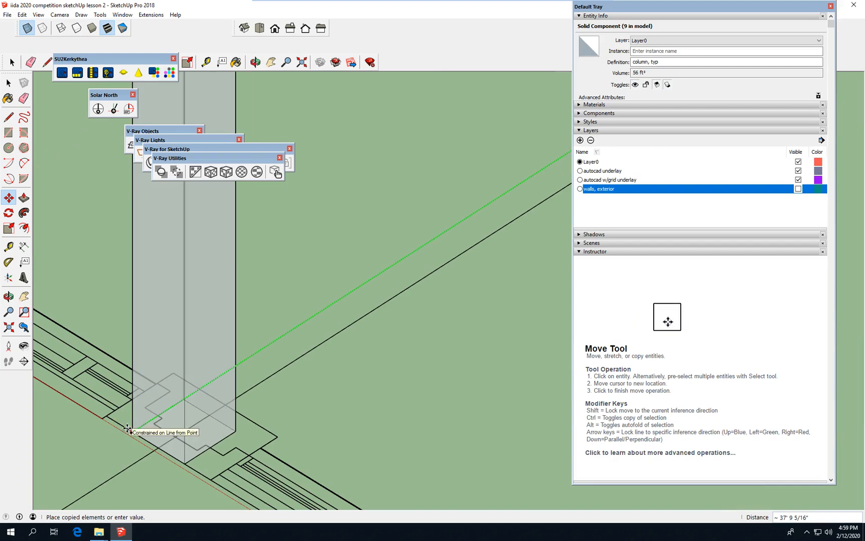
pyautogui.click(127, 429)
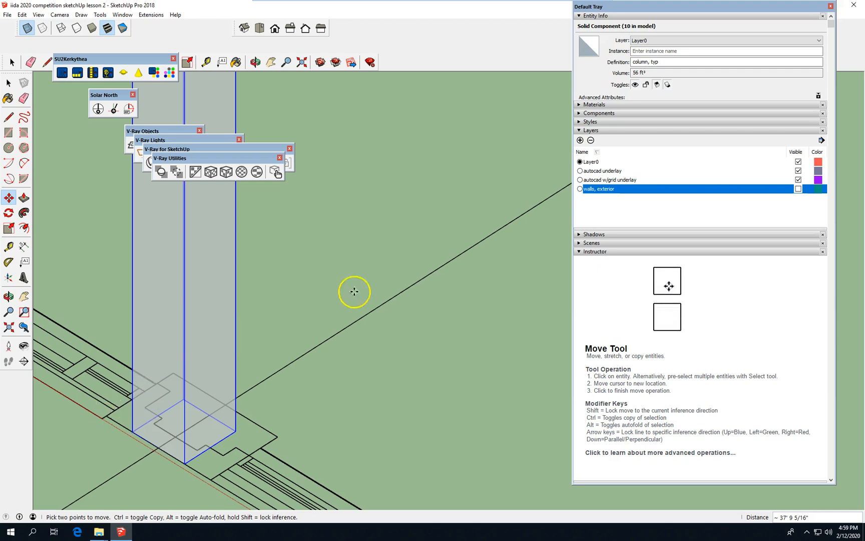
pyautogui.scroll(-8, 216, 261)
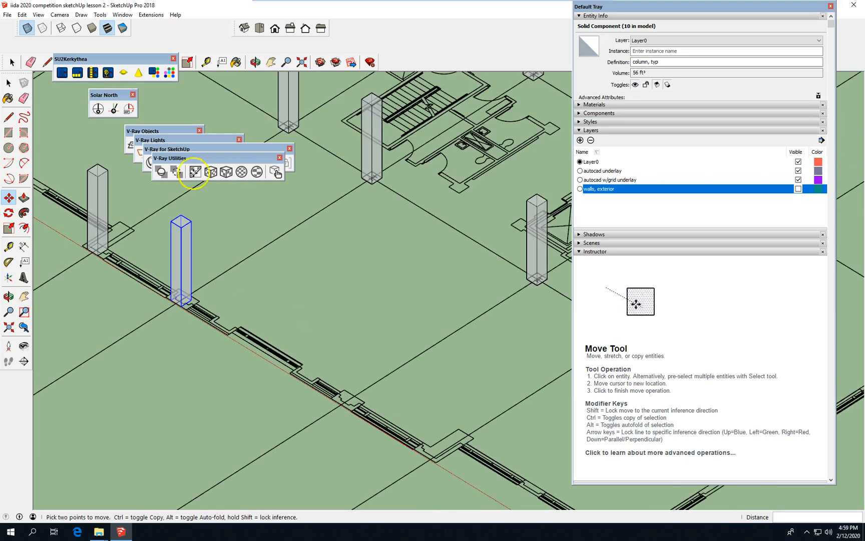
# Copy the inner column beside the elevator core about 37' 10" along the green axis onto its pier outline in the exterior wall.
pyautogui.click(8, 82)
pyautogui.click(532, 251)
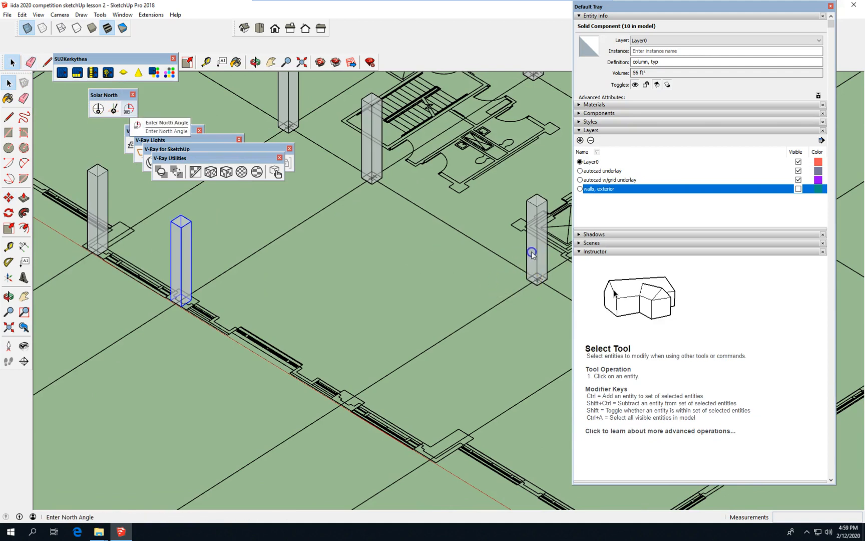
pyautogui.click(536, 259)
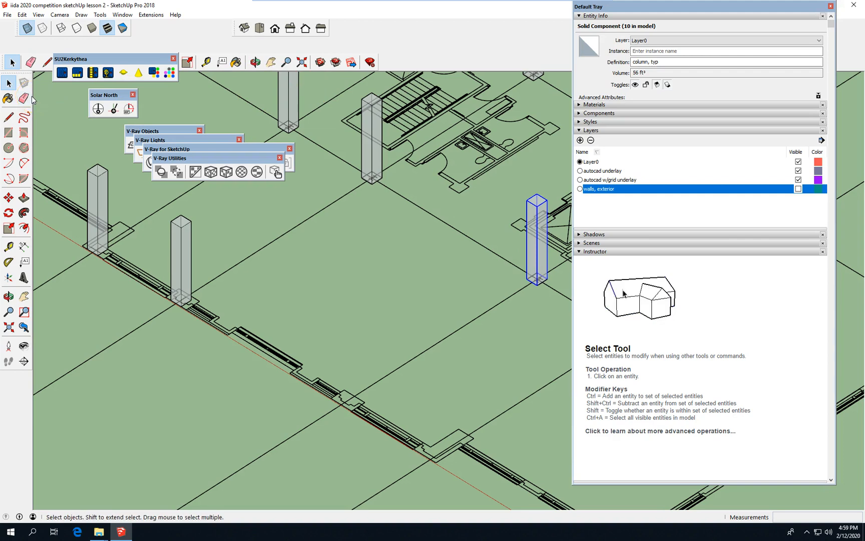
pyautogui.click(9, 197)
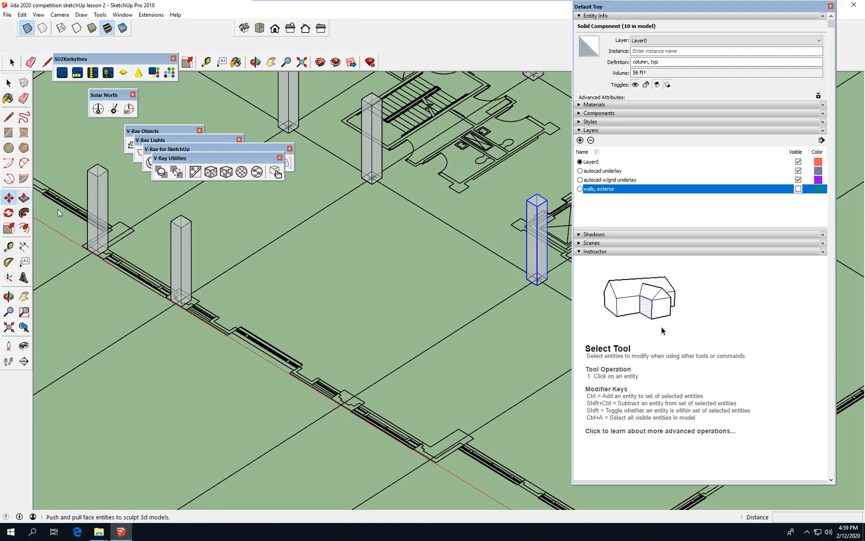
pyautogui.click(514, 286)
pyautogui.moveTo(515, 286); pyautogui.dragTo(340, 408)
pyautogui.press('ctrl')
pyautogui.scroll(5, 345, 399)
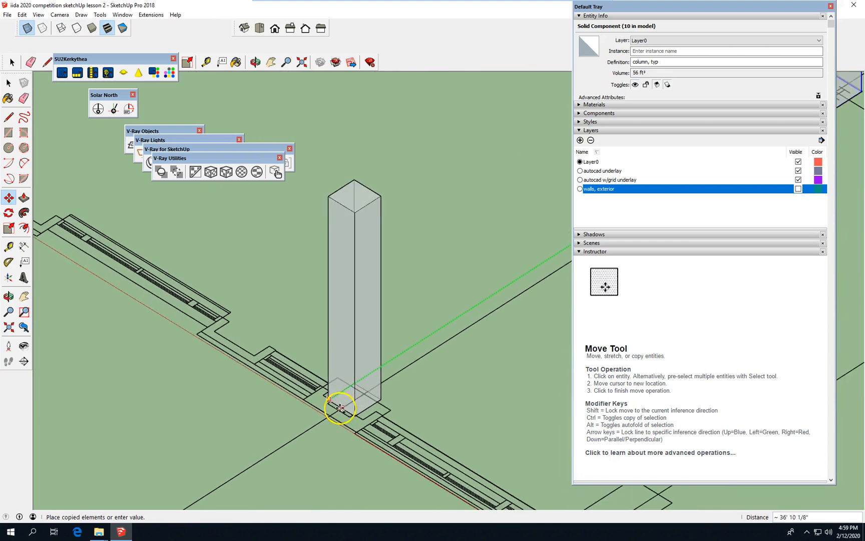
pyautogui.scroll(3, 340, 408)
pyautogui.click(302, 407)
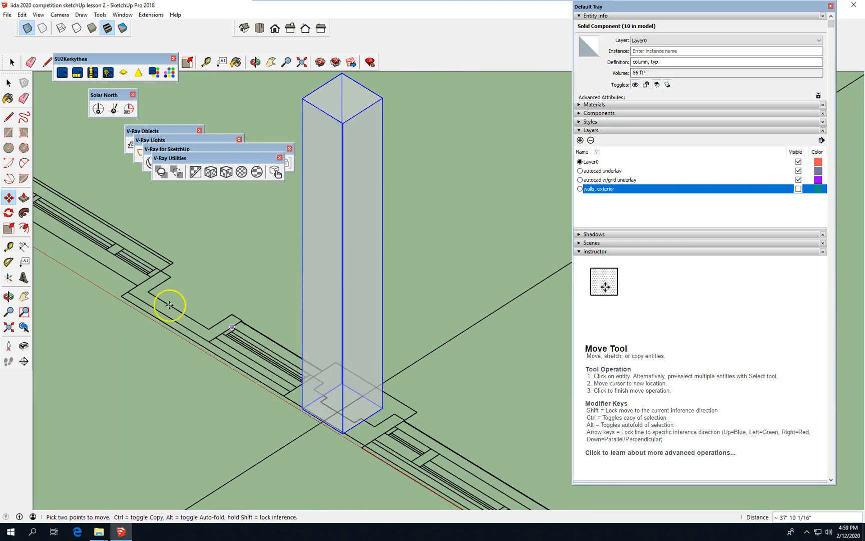
pyautogui.scroll(-7, 170, 305)
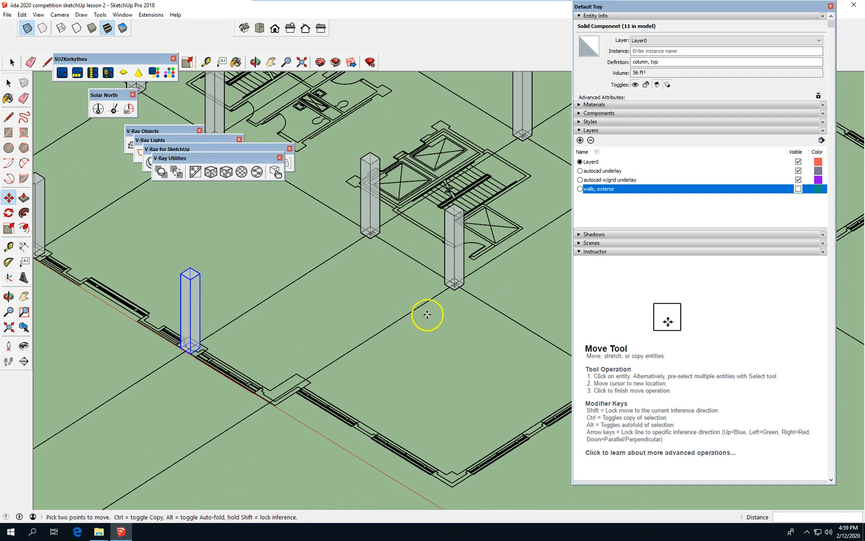
# Copy the outer column beside the elevator and stair core about 37' 9" along the green axis onto its pier outline in the exterior wall.
pyautogui.click(12, 62)
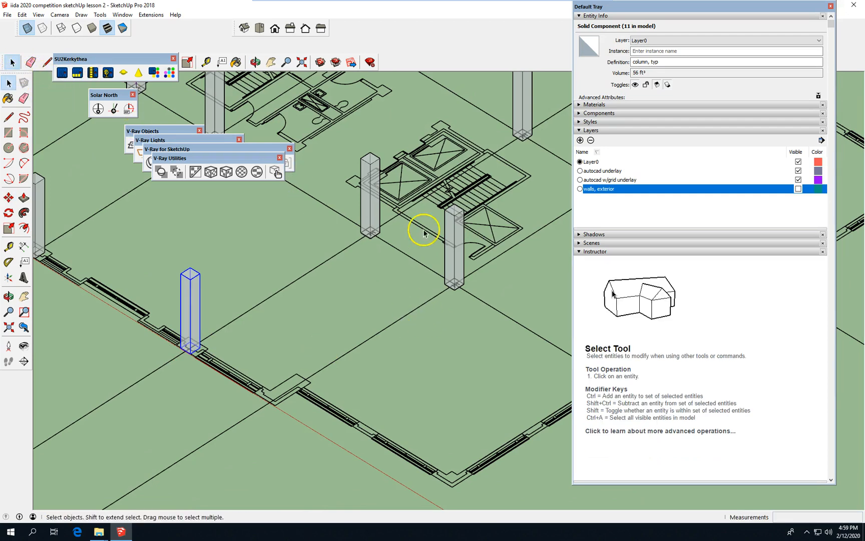
pyautogui.click(447, 270)
pyautogui.scroll(2, 444, 301)
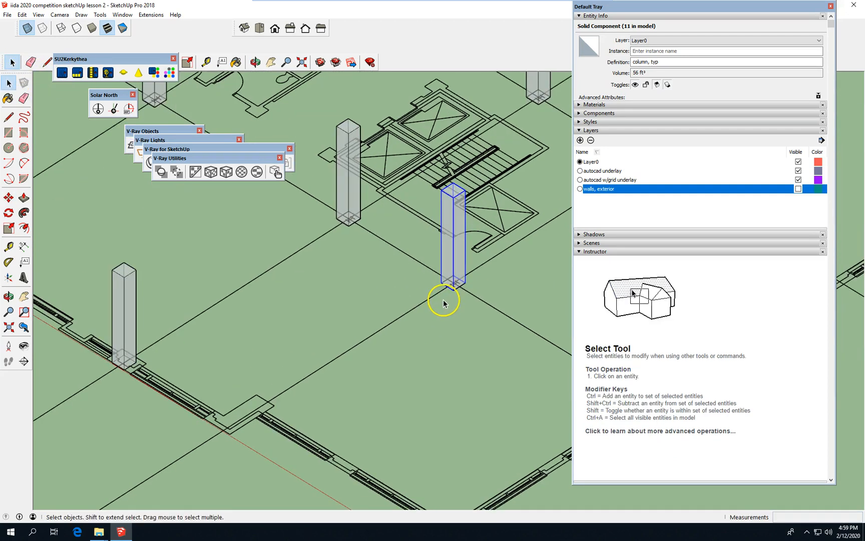
pyautogui.scroll(-3, 296, 291)
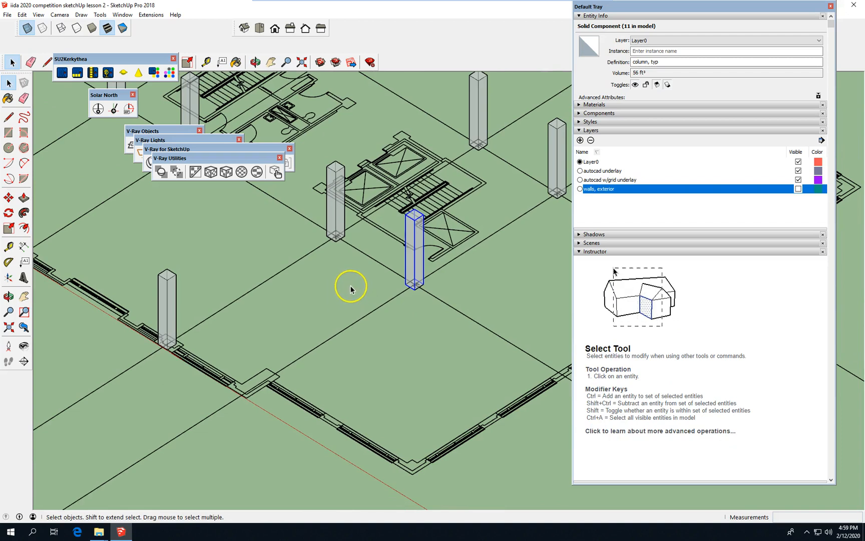
pyautogui.click(9, 197)
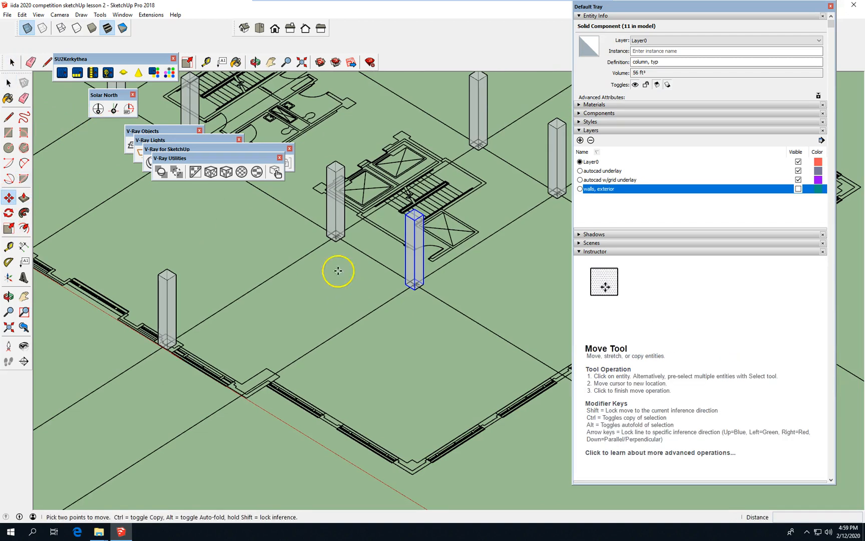
pyautogui.scroll(2, 343, 280)
pyautogui.click(449, 286)
pyautogui.press('ctrl')
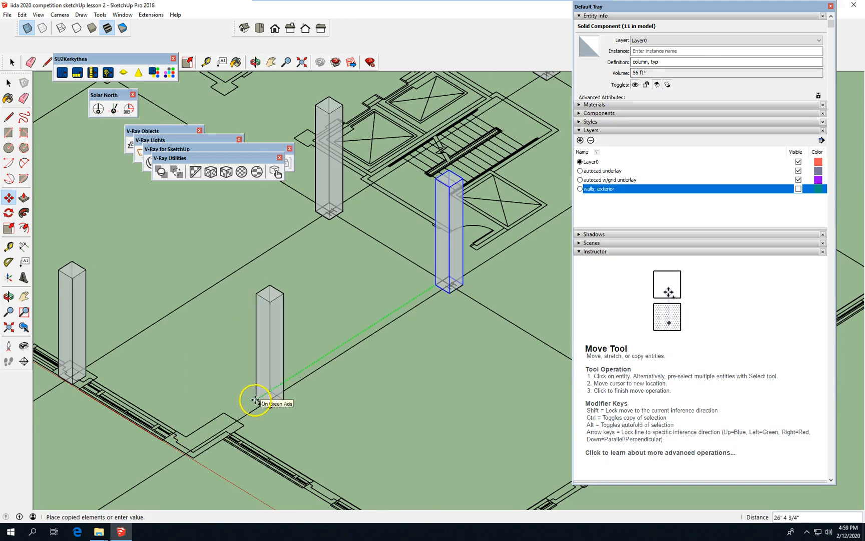
pyautogui.scroll(5, 183, 445)
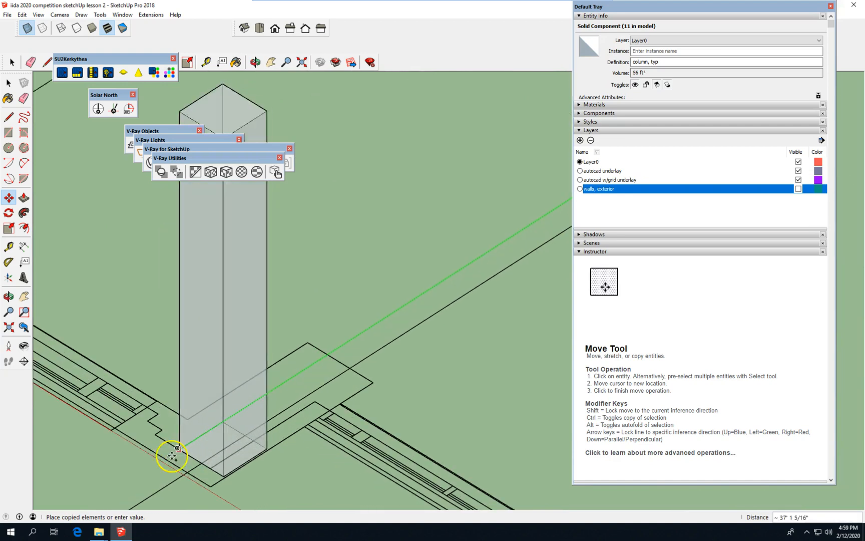
pyautogui.click(166, 457)
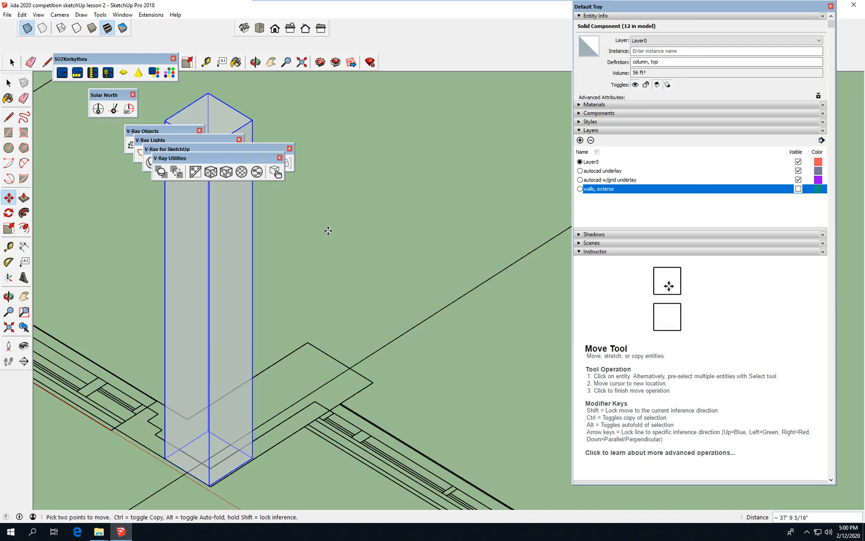
# Copy the four exterior-wall columns together 107' 8" along the green axis onto the outer edge of the opposite exterior wall.
pyautogui.scroll(-10, 315, 376)
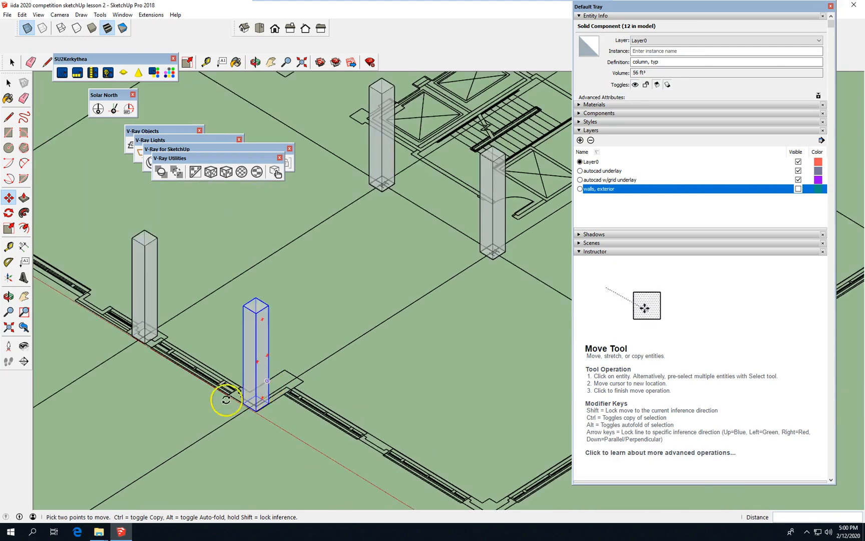
pyautogui.scroll(-2, 174, 432)
pyautogui.scroll(-2, 334, 446)
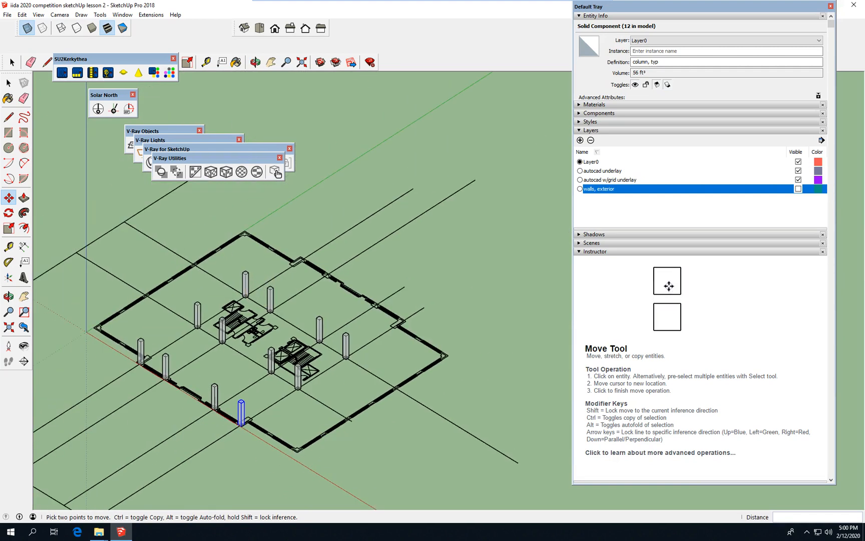
pyautogui.press('space')
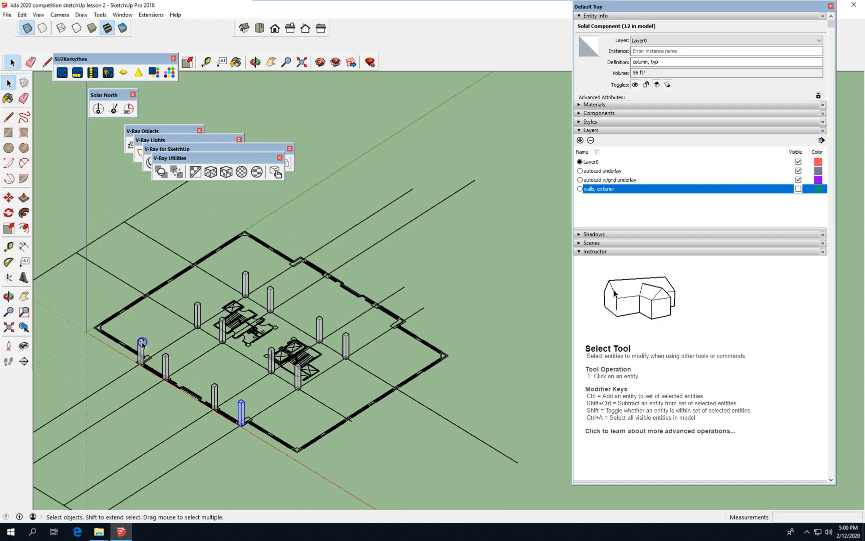
pyautogui.keyDown('ctrl'); pyautogui.click(215, 396); pyautogui.keyUp('ctrl')
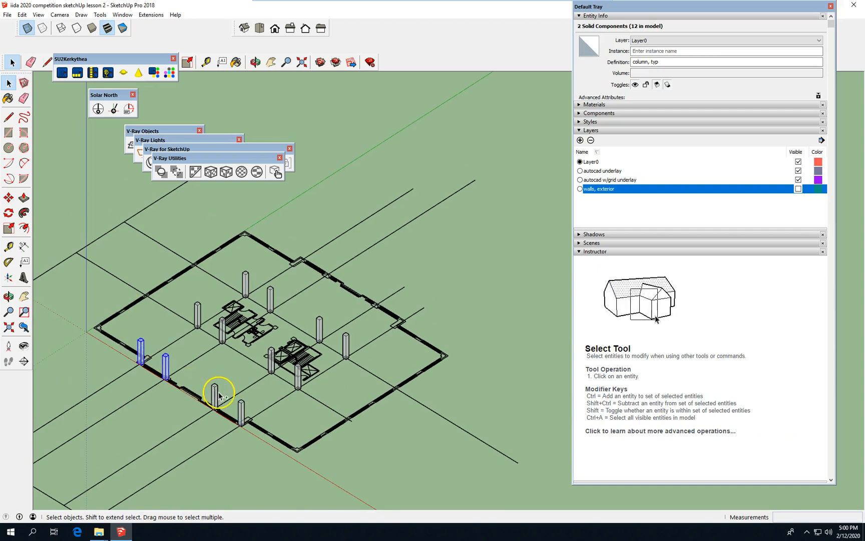
pyautogui.scroll(6, 253, 416)
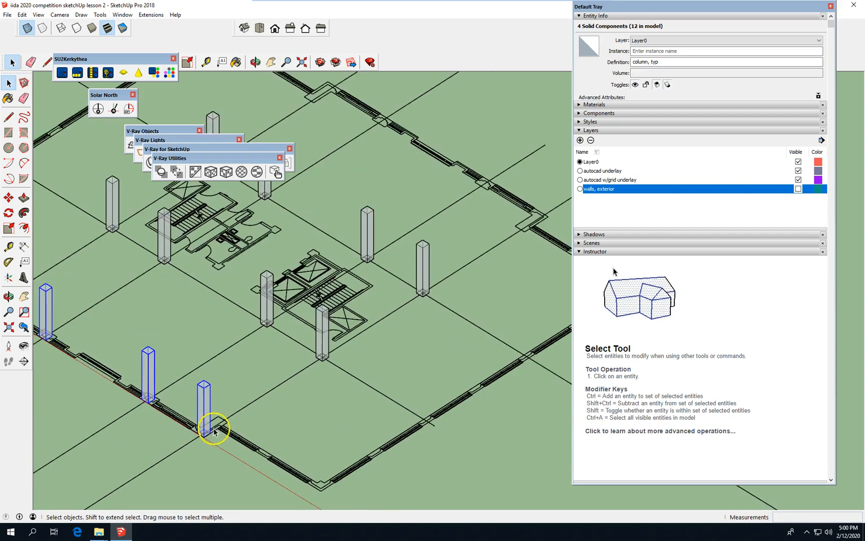
pyautogui.click(9, 198)
pyautogui.scroll(2, 214, 432)
pyautogui.scroll(5, 214, 432)
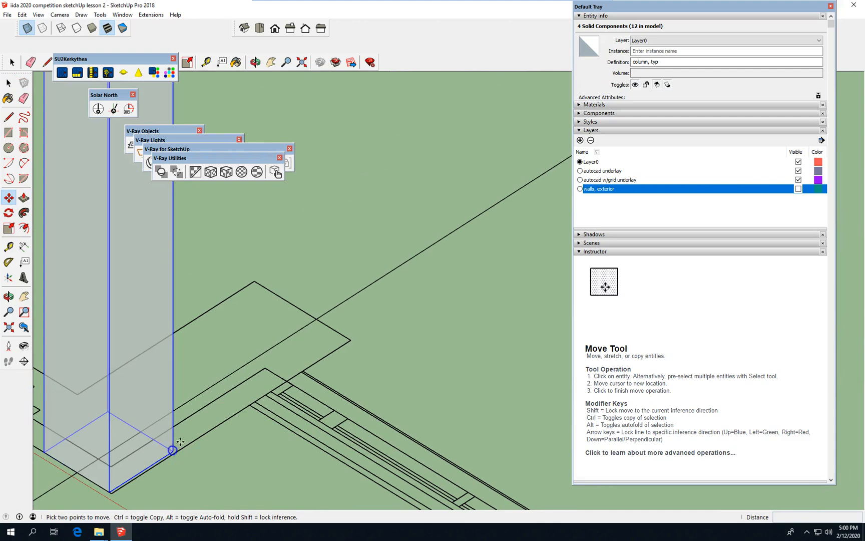
pyautogui.click(171, 450)
pyautogui.press('ctrl')
pyautogui.scroll(-8, 280, 349)
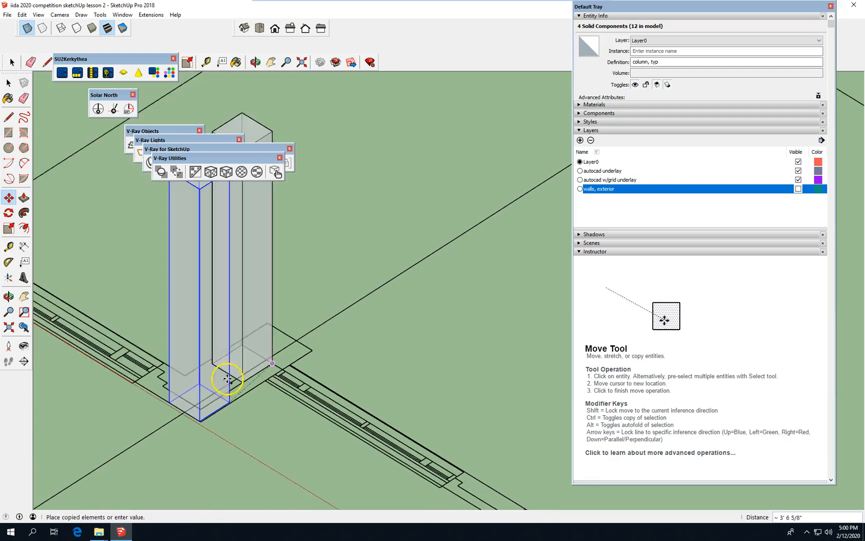
pyautogui.scroll(-2, 114, 507)
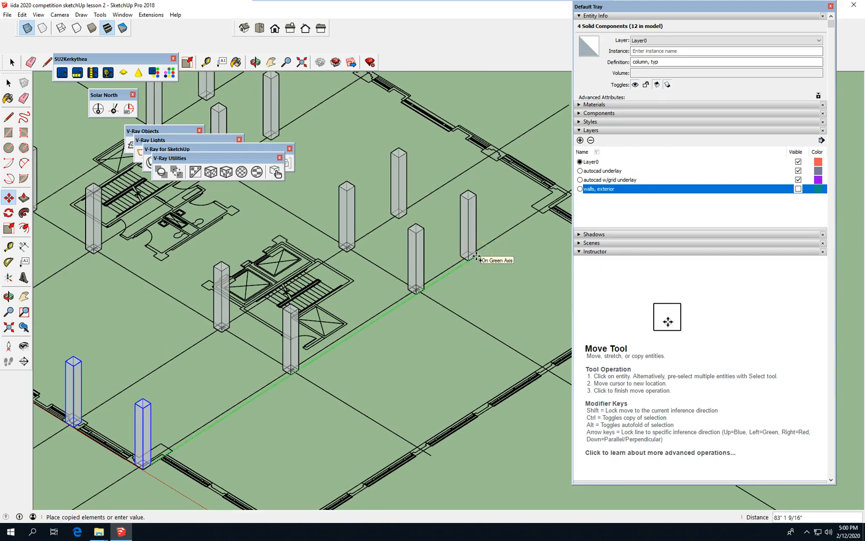
pyautogui.scroll(2, 495, 199)
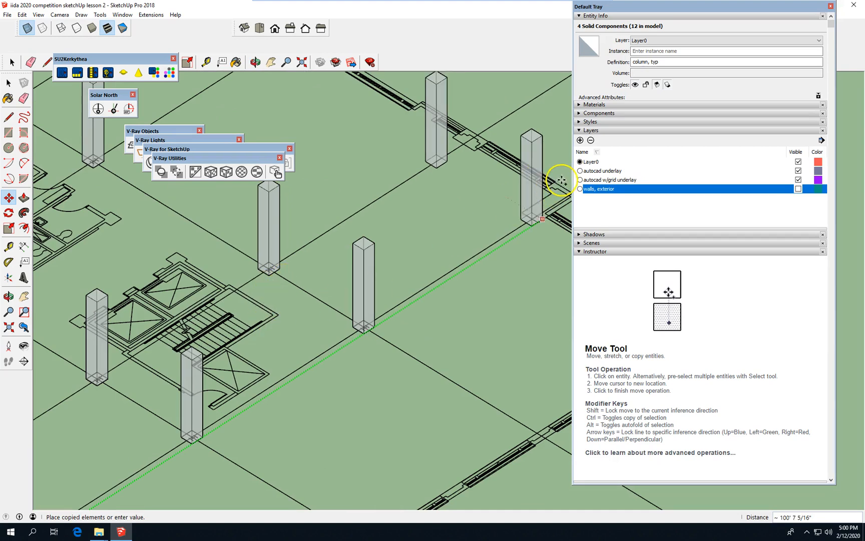
pyautogui.keyDown('shift'); pyautogui.moveTo(564, 179); pyautogui.dragTo(399, 241, button='middle'); pyautogui.keyUp('shift')
pyautogui.scroll(-3, 403, 218)
pyautogui.scroll(3, 416, 231)
pyautogui.scroll(4, 421, 235)
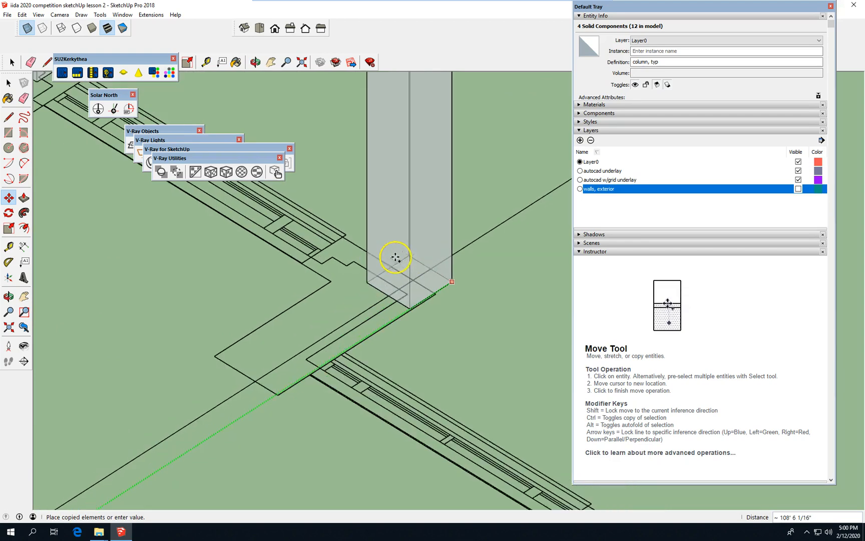
pyautogui.click(434, 296)
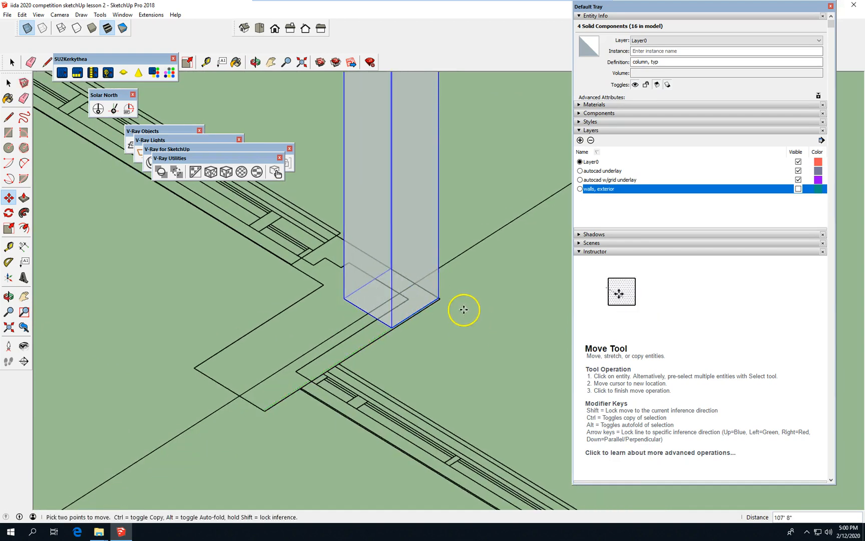
# Copy the end columns of the two interior rows together about 32' 1" along the red axis onto the end exterior wall's outer edge.
pyautogui.scroll(-3, 465, 280)
pyautogui.scroll(-8, 466, 265)
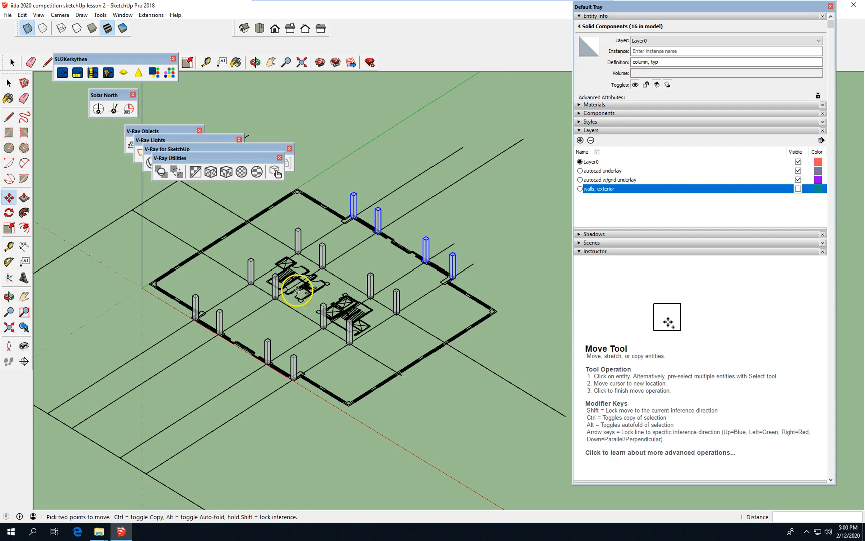
pyautogui.click(8, 84)
pyautogui.scroll(2, 261, 301)
pyautogui.click(384, 347)
pyautogui.scroll(3, 391, 378)
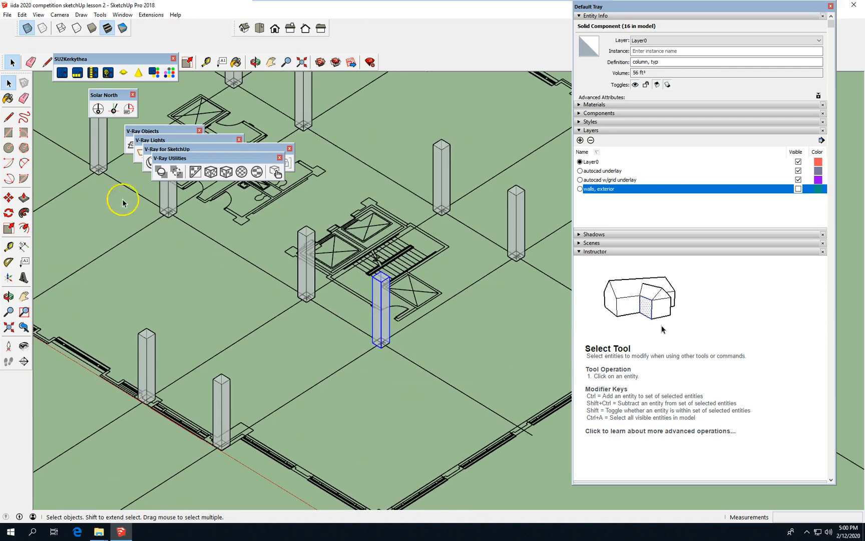
pyautogui.keyDown('ctrl'); pyautogui.click(514, 221); pyautogui.keyUp('ctrl')
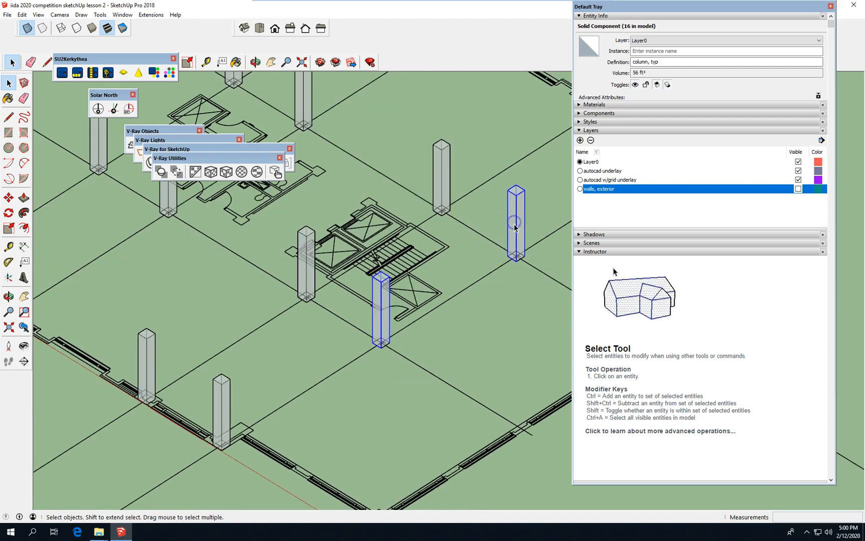
pyautogui.click(8, 198)
pyautogui.scroll(3, 386, 350)
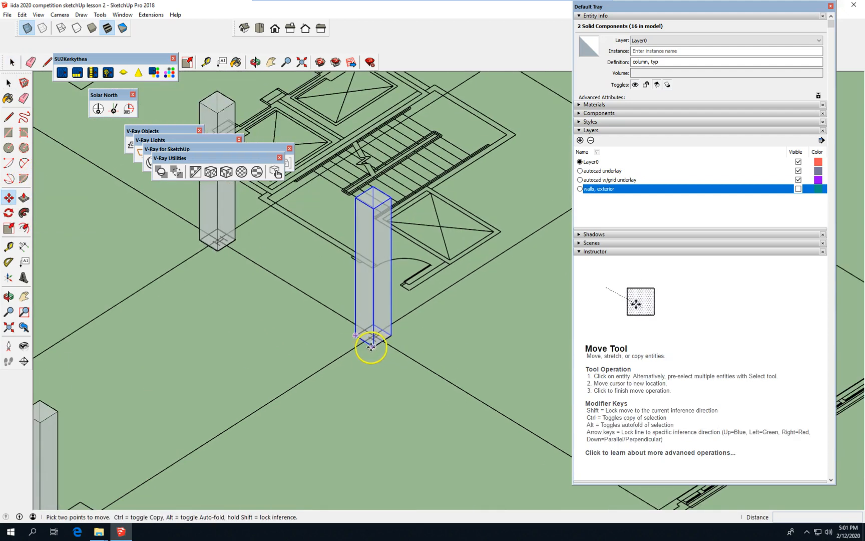
pyautogui.click(371, 347)
pyautogui.press('ctrl')
pyautogui.scroll(-5, 390, 340)
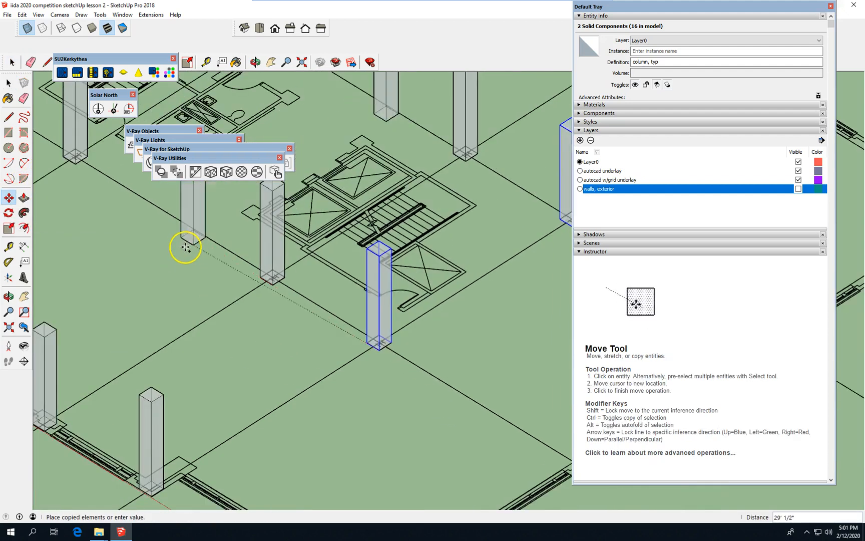
pyautogui.scroll(4, 381, 358)
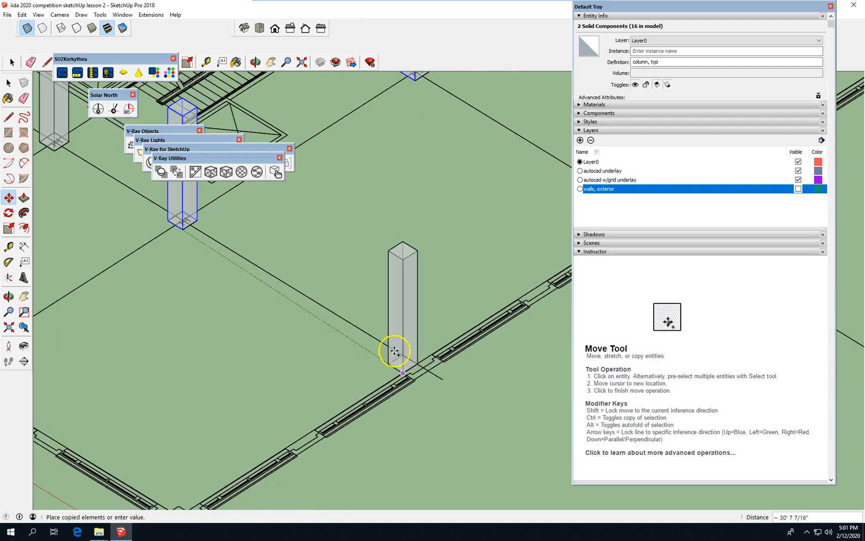
pyautogui.scroll(4, 414, 374)
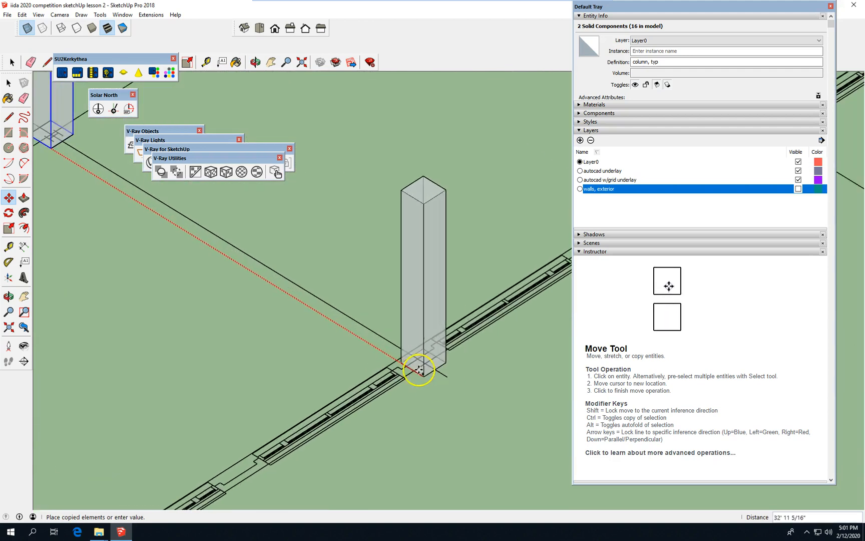
pyautogui.scroll(3, 416, 368)
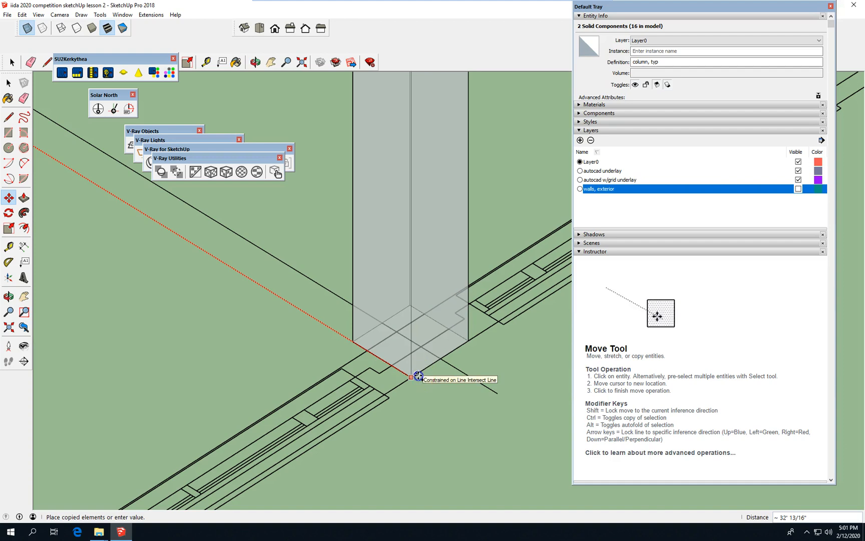
pyautogui.click(417, 372)
# Copy the end-wall column nearest the red axis about 33' 3" along the green axis onto the adjacent exterior corner.
pyautogui.scroll(-8, 365, 303)
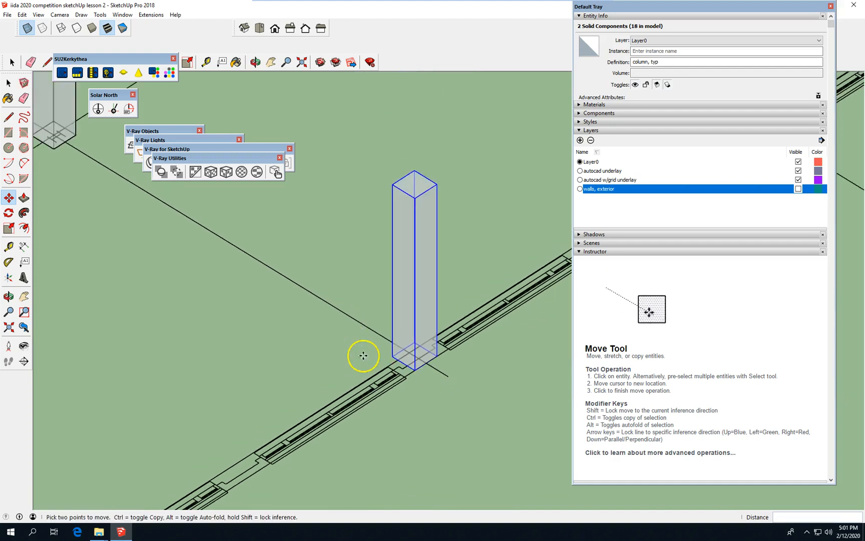
pyautogui.scroll(-5, 374, 308)
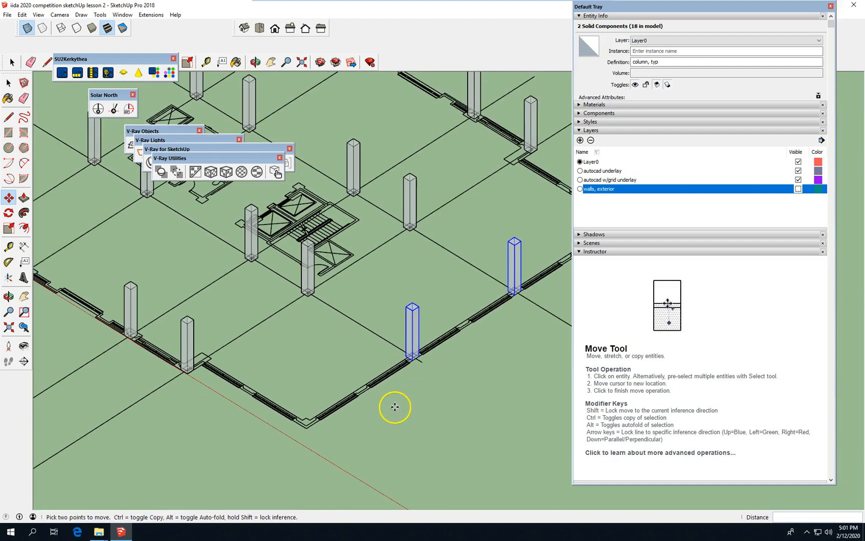
pyautogui.scroll(2, 396, 407)
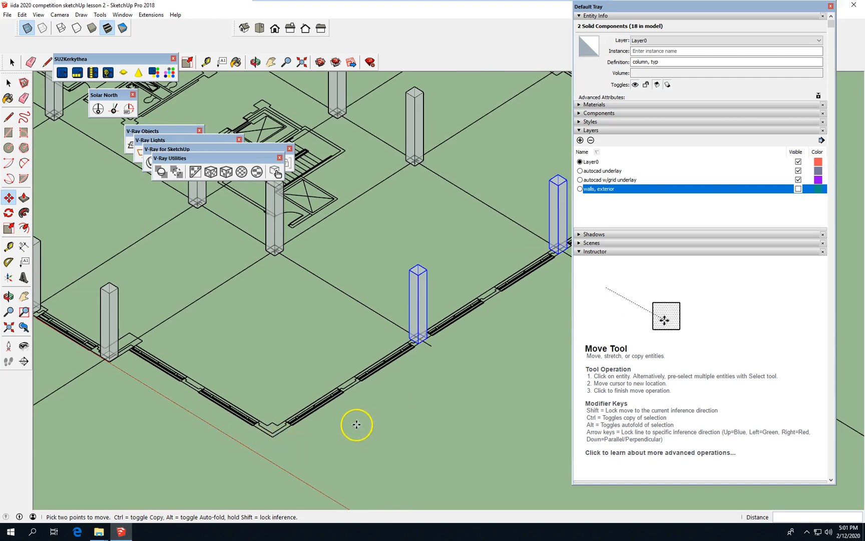
pyautogui.scroll(3, 422, 351)
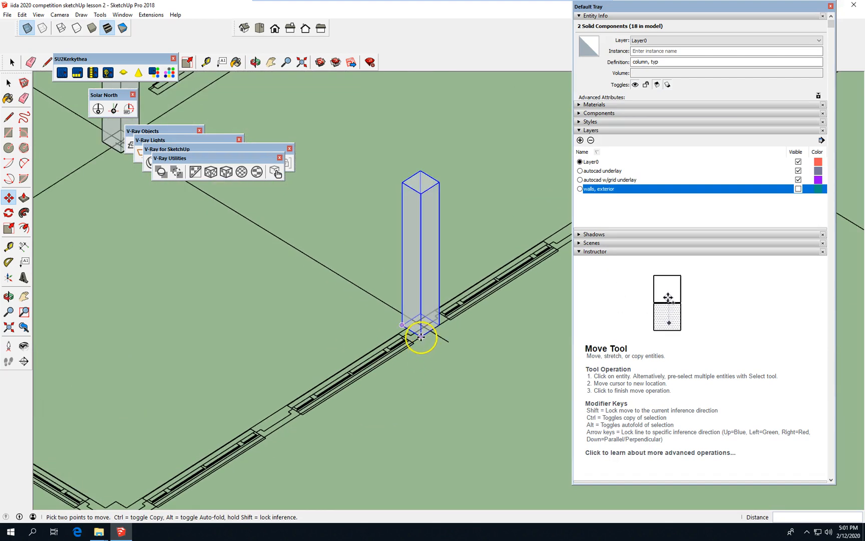
pyautogui.hotkey('ctrl', 't')
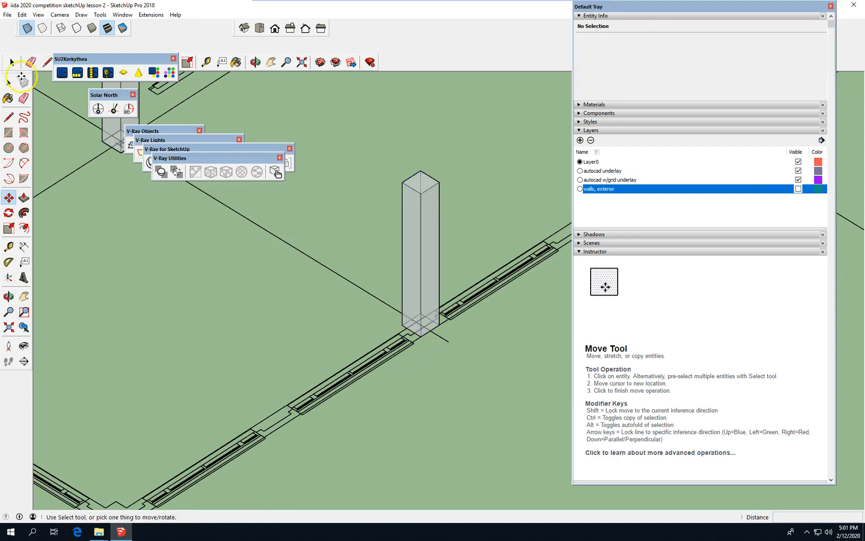
pyautogui.click(9, 83)
pyautogui.click(412, 268)
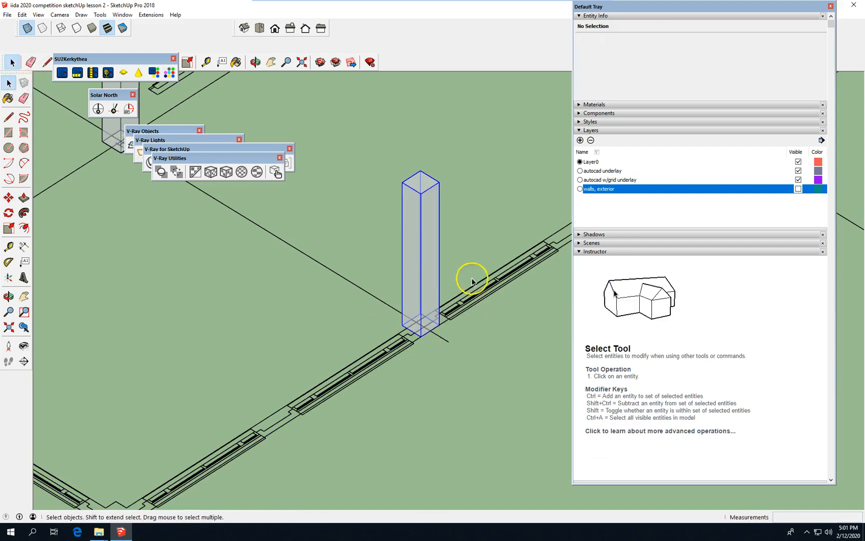
pyautogui.scroll(-2, 469, 280)
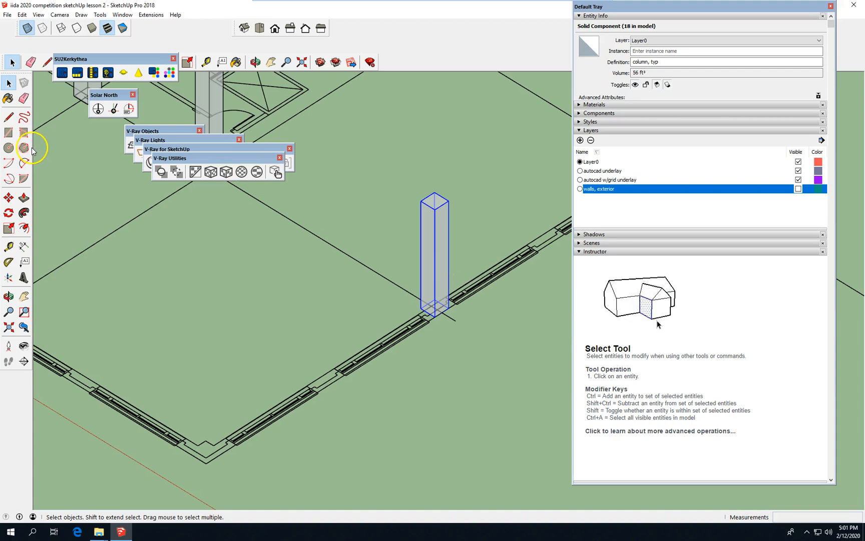
pyautogui.click(9, 198)
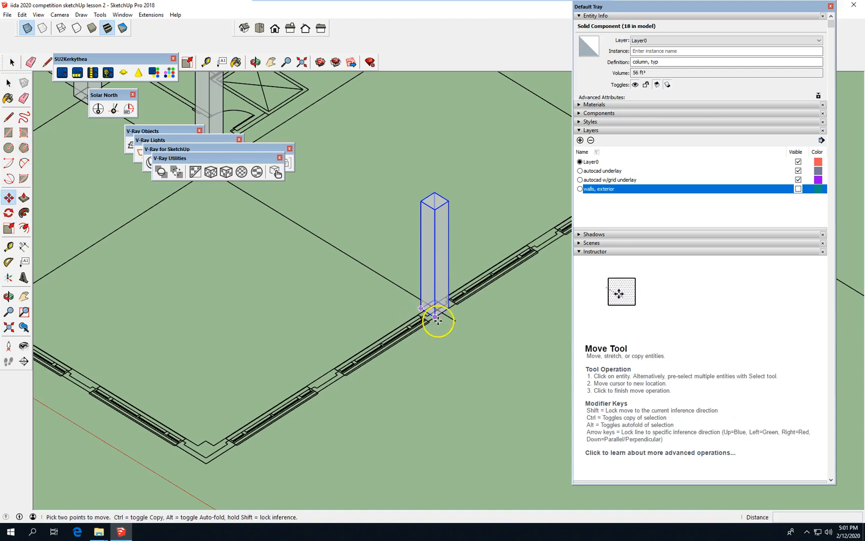
pyautogui.click(423, 315)
pyautogui.press('ctrl')
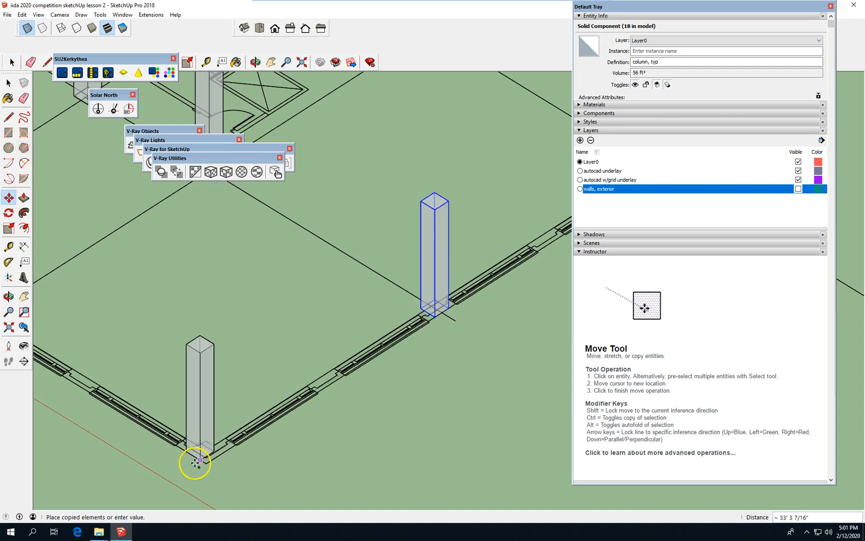
pyautogui.scroll(2, 203, 459)
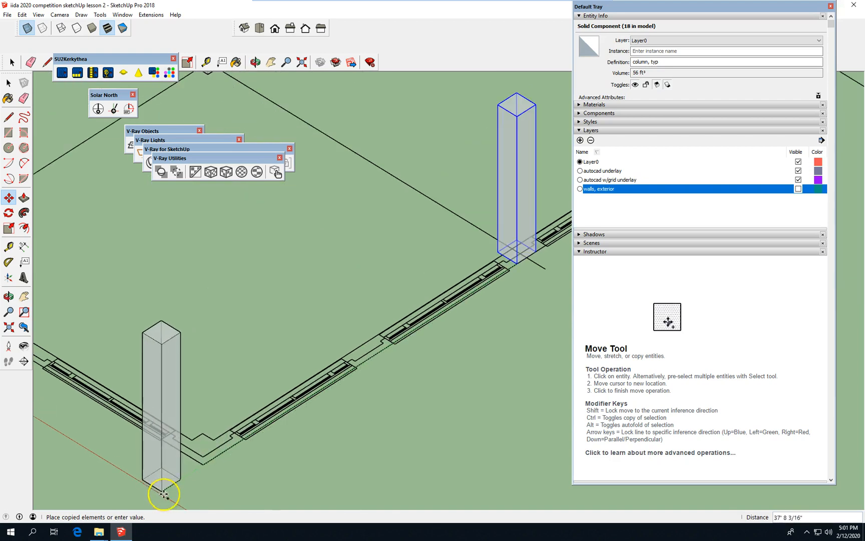
pyautogui.click(207, 463)
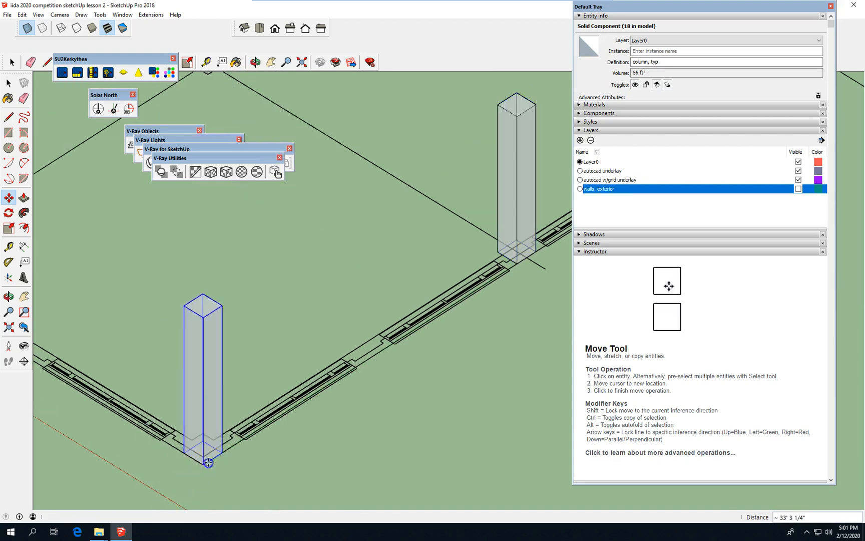
# Copy the other end-wall column about 33' 5" along the green axis onto the exterior corner farthest from the red axis.
pyautogui.scroll(-4, 150, 446)
pyautogui.hotkey('ctrl', 't')
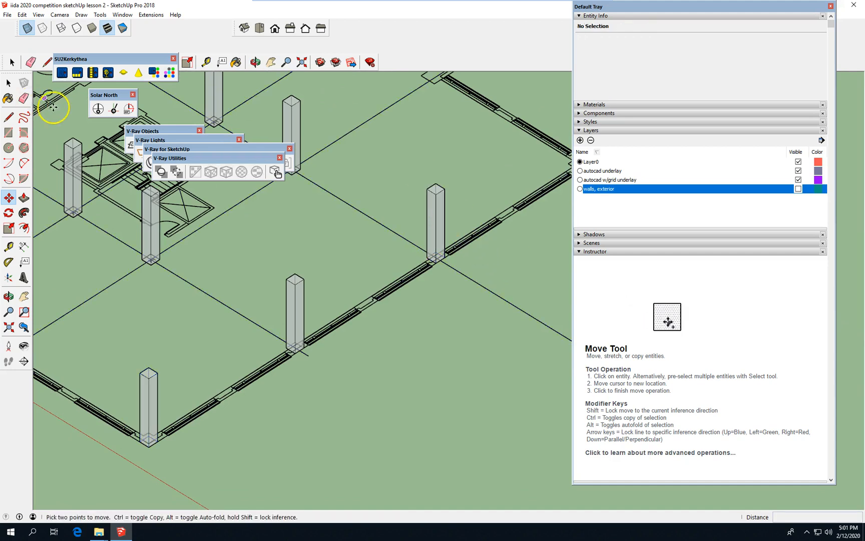
pyautogui.click(11, 63)
pyautogui.click(434, 203)
pyautogui.scroll(-3, 125, 330)
pyautogui.scroll(5, 491, 178)
pyautogui.scroll(3, 210, 389)
pyautogui.scroll(3, 200, 386)
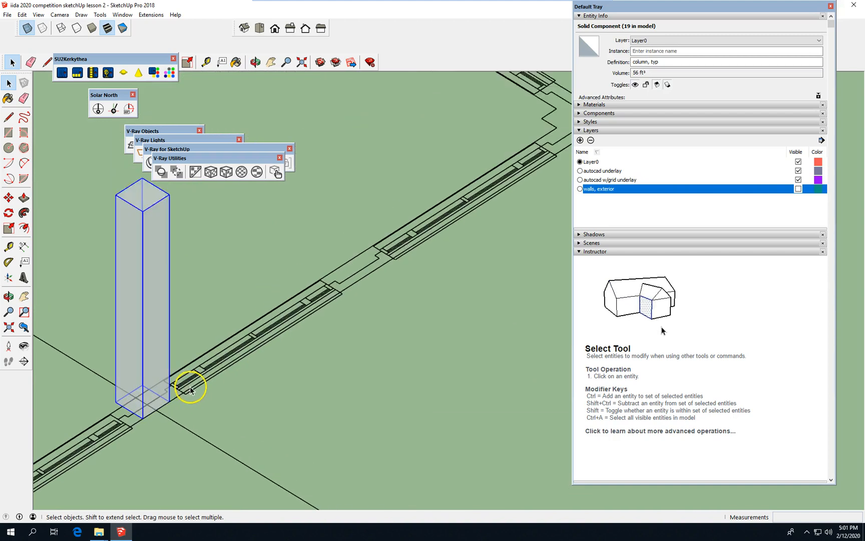
pyautogui.click(9, 197)
pyautogui.click(167, 401)
pyautogui.press('ctrl')
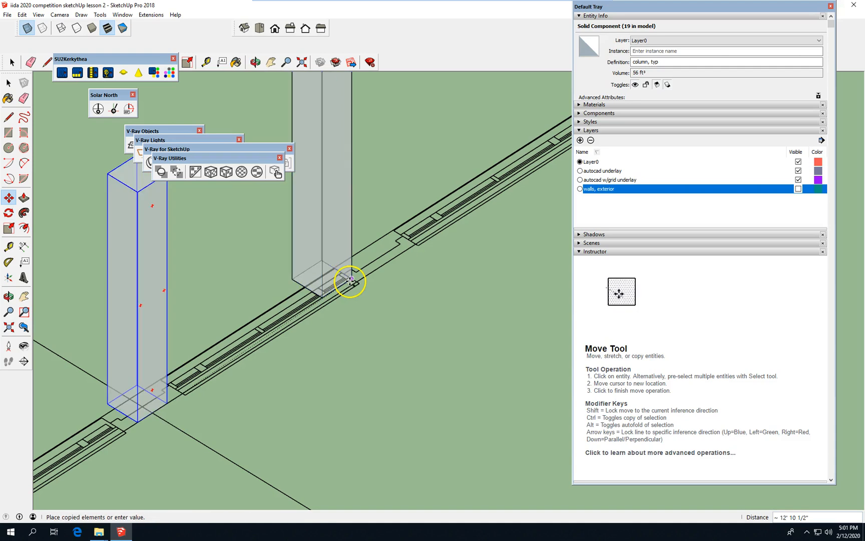
pyautogui.scroll(-2, 341, 285)
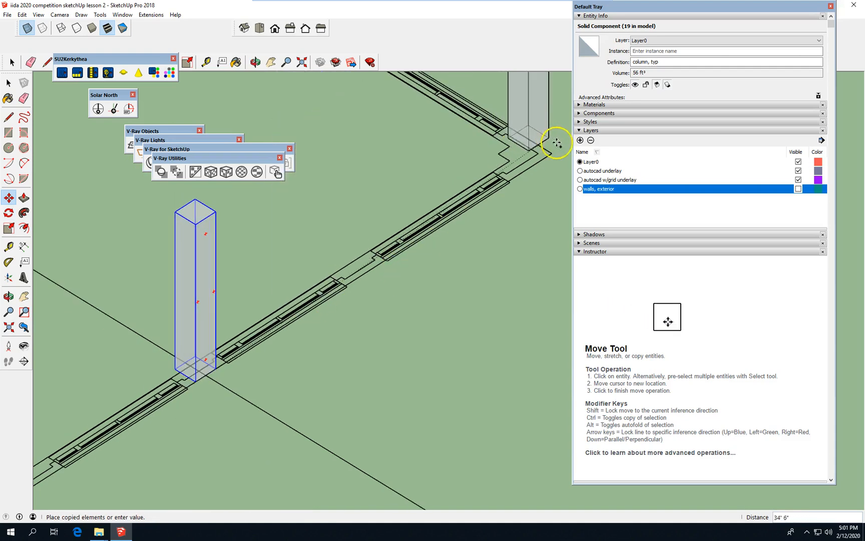
pyautogui.scroll(2, 550, 153)
pyautogui.scroll(2, 550, 153)
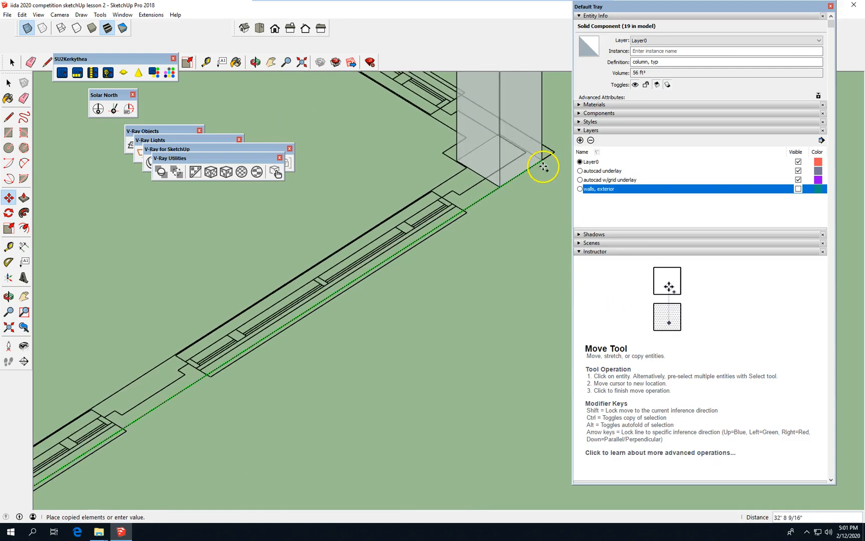
pyautogui.click(556, 150)
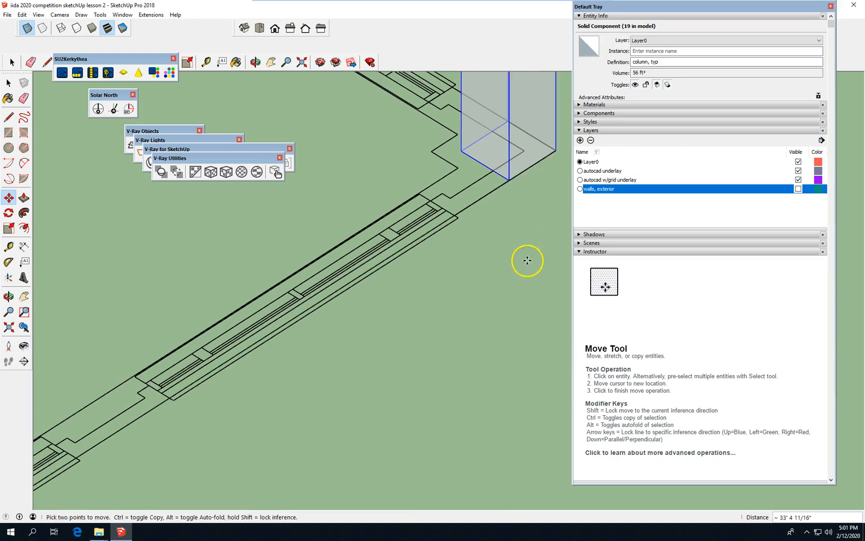
# Select the four columns along the end exterior wall, including both corner columns, for moving together.
pyautogui.scroll(-5, 525, 271)
pyautogui.scroll(-2, 505, 275)
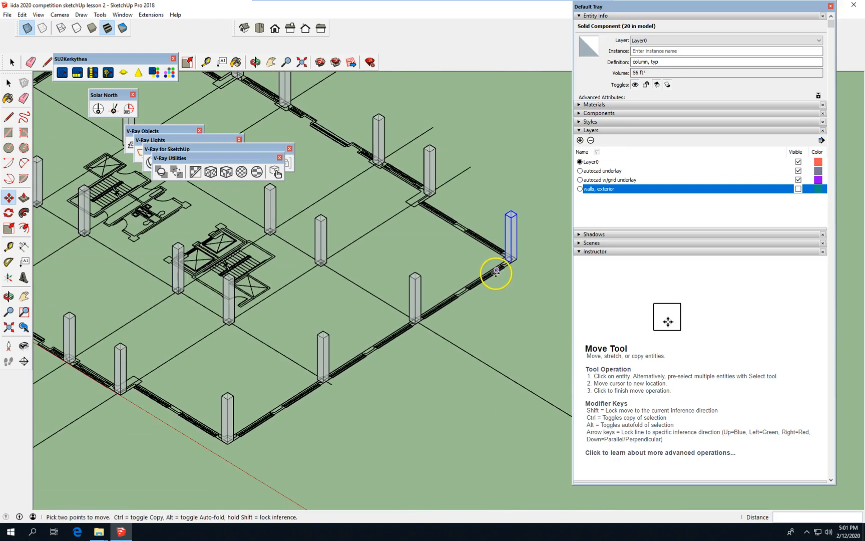
pyautogui.click(30, 61)
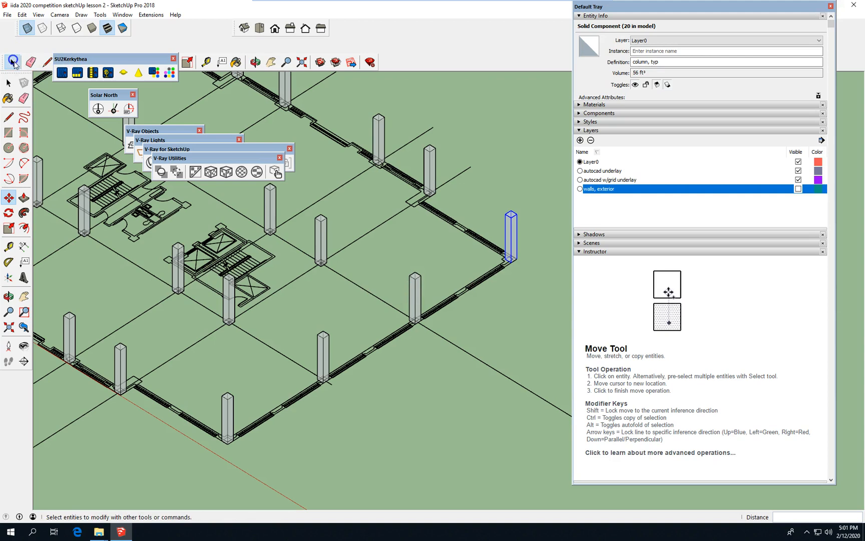
pyautogui.click(13, 62)
pyautogui.keyDown('ctrl'); pyautogui.click(417, 291); pyautogui.keyUp('ctrl')
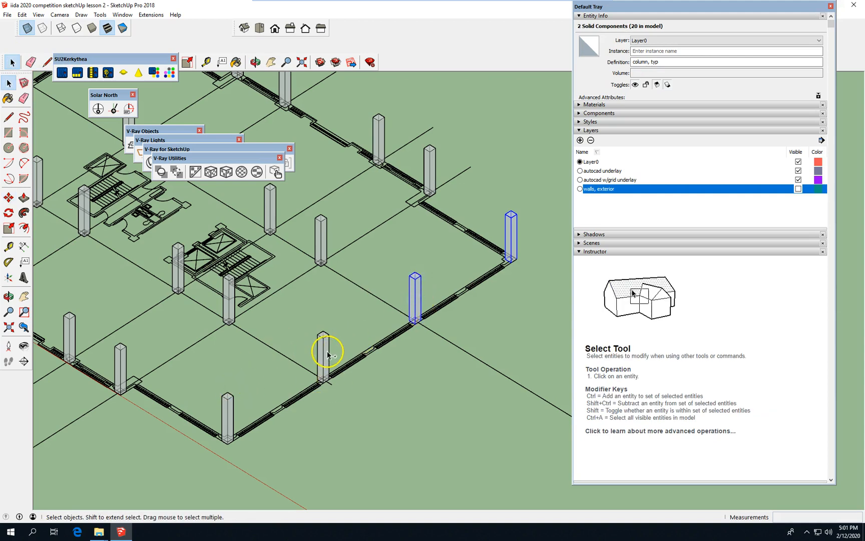
pyautogui.keyDown('ctrl'); pyautogui.click(228, 418); pyautogui.keyUp('ctrl')
pyautogui.scroll(4, 299, 396)
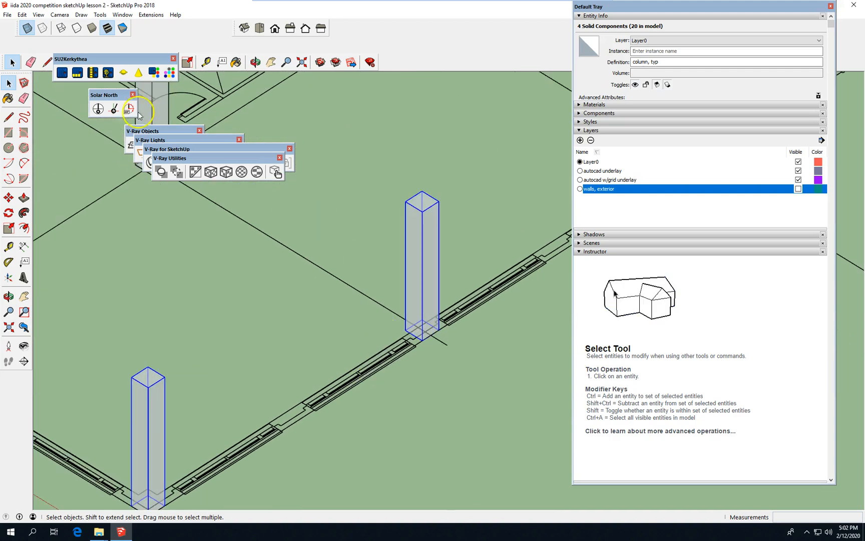
pyautogui.click(8, 198)
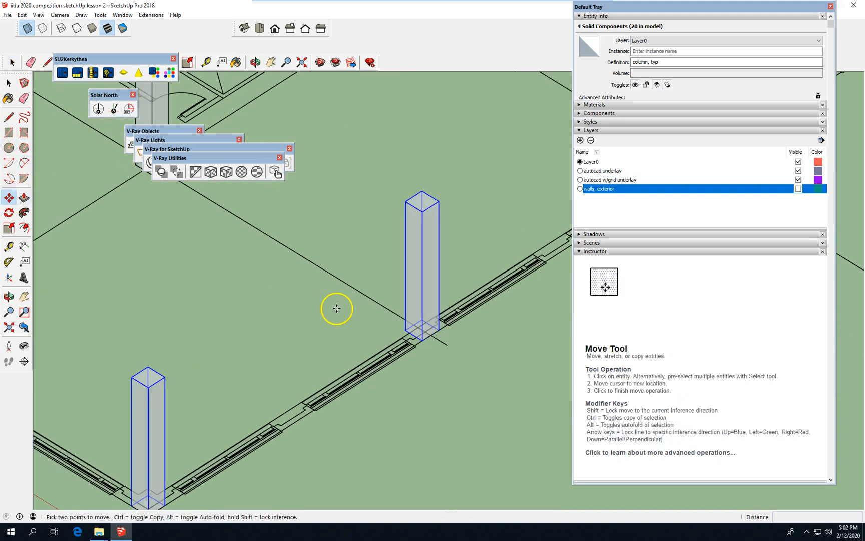
# Try moving the four end-wall columns about 9' 11" inward along the red axis, and undo the move.
pyautogui.scroll(2, 424, 341)
pyautogui.click(422, 340)
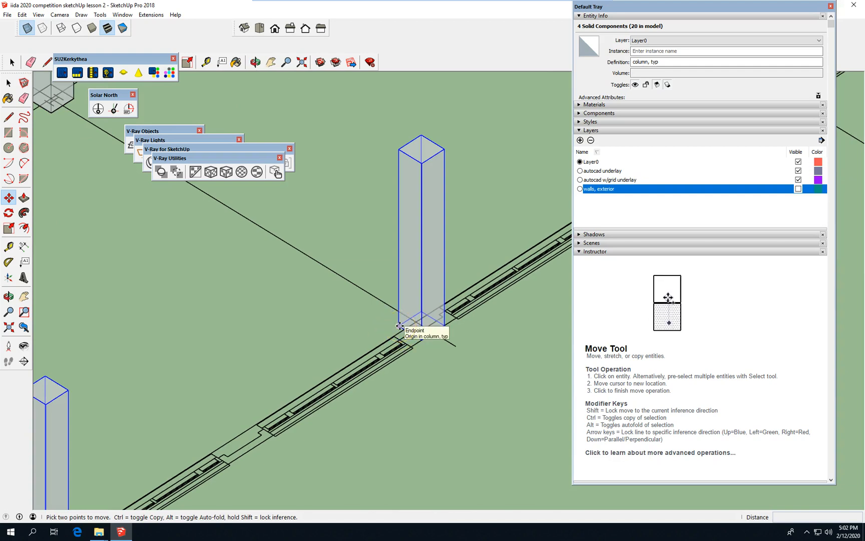
pyautogui.click(399, 326)
pyautogui.scroll(-2, 455, 394)
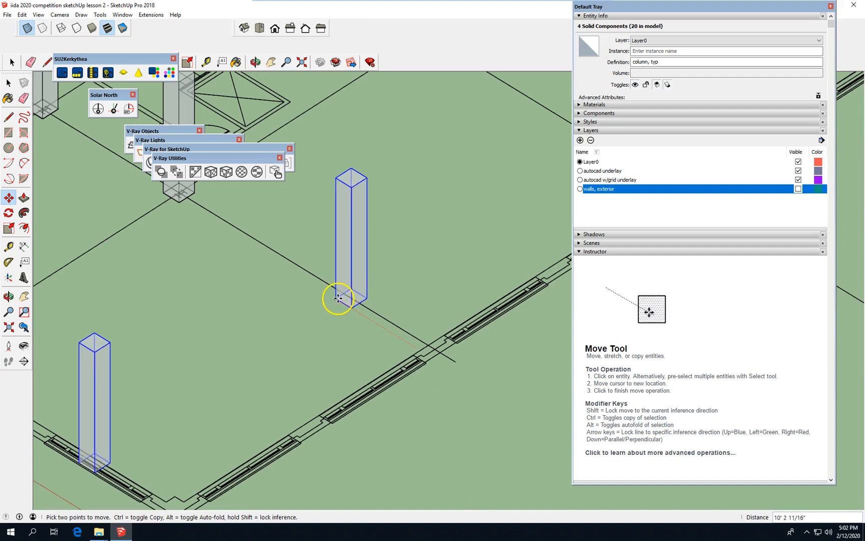
pyautogui.click(341, 299)
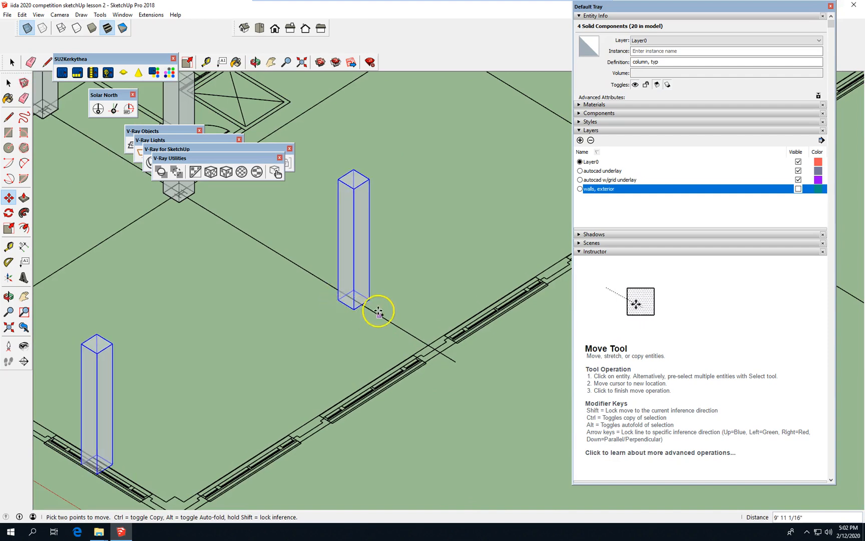
pyautogui.hotkey('ctrl', 'z')
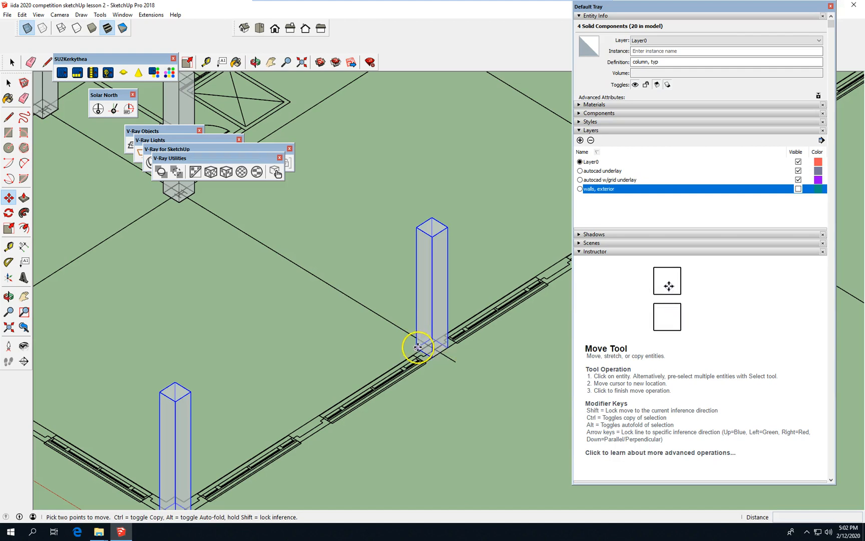
# Copy the four end-wall columns together about 130' 8" along the red axis onto the outer edge of the opposite end wall.
pyautogui.moveTo(418, 347); pyautogui.dragTo(373, 320)
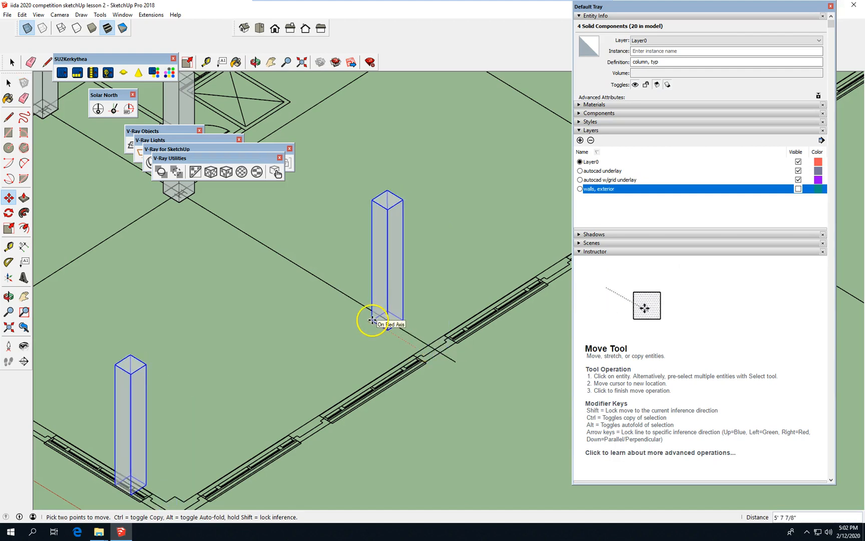
pyautogui.press('ctrl')
pyautogui.scroll(-5, 466, 399)
pyautogui.scroll(-5, 466, 401)
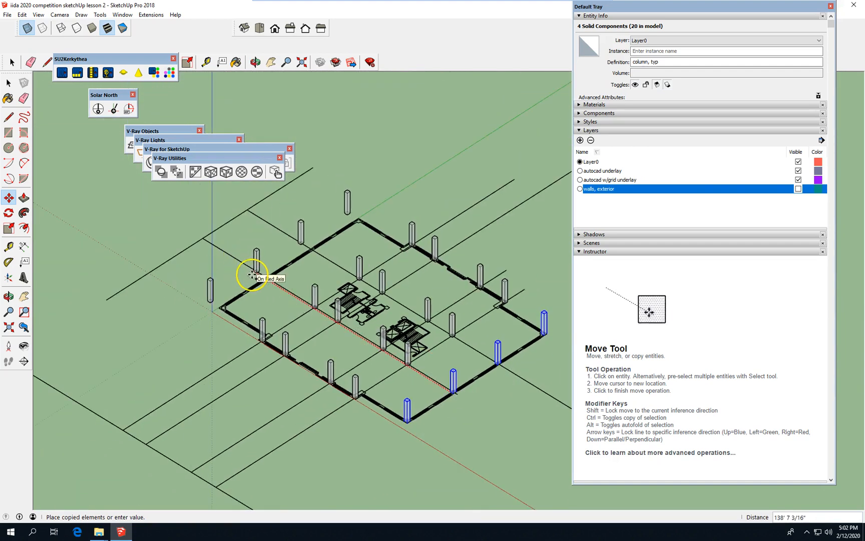
pyautogui.scroll(8, 252, 274)
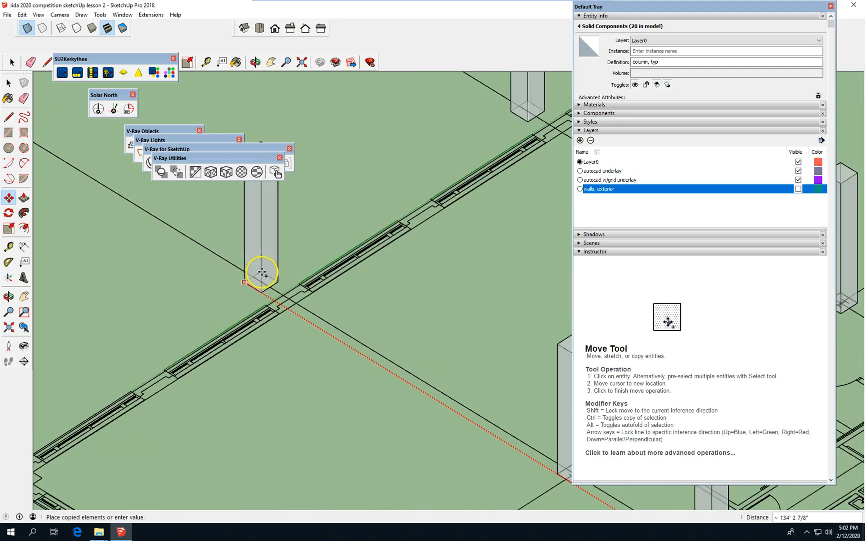
pyautogui.scroll(8, 262, 272)
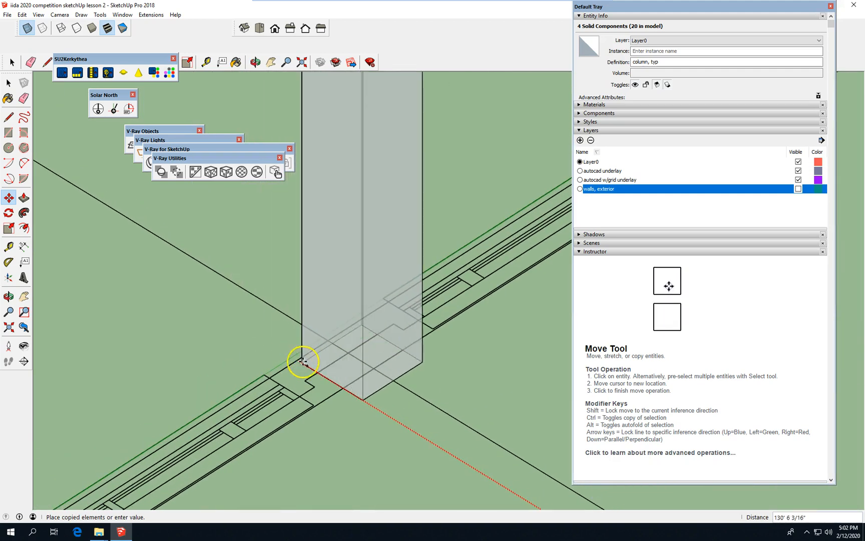
pyautogui.click(300, 359)
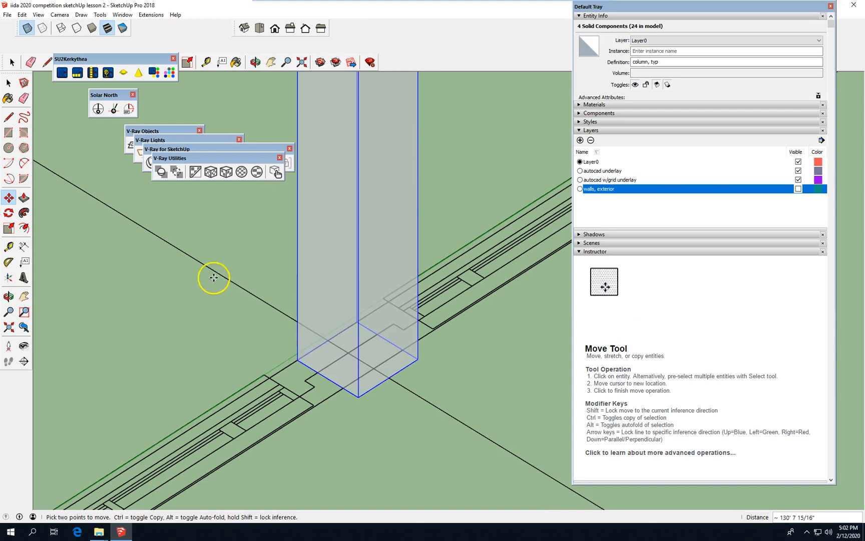
# Turn on the visibility of the "walls, exterior" layer and inspect how the columns sit within the exterior walls.
pyautogui.scroll(-10, 213, 277)
pyautogui.scroll(-3, 314, 306)
pyautogui.scroll(2, 198, 291)
pyautogui.click(12, 62)
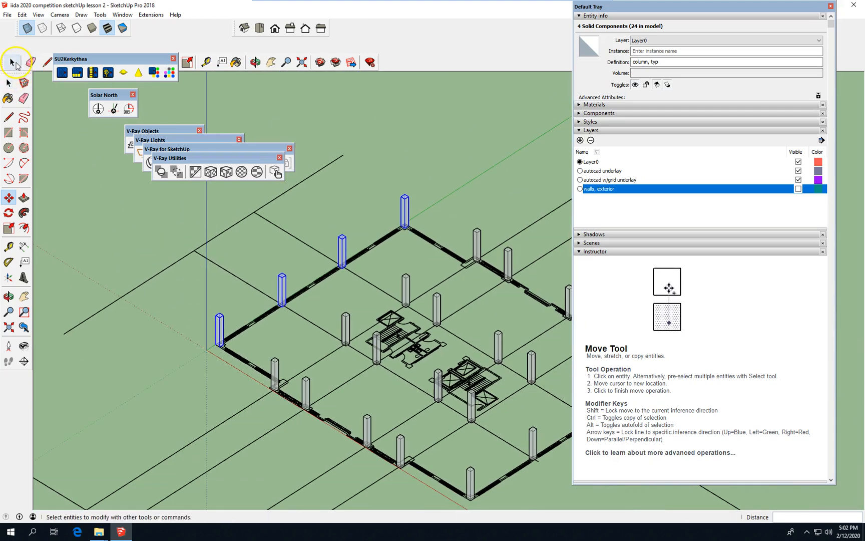
pyautogui.scroll(-2, 269, 301)
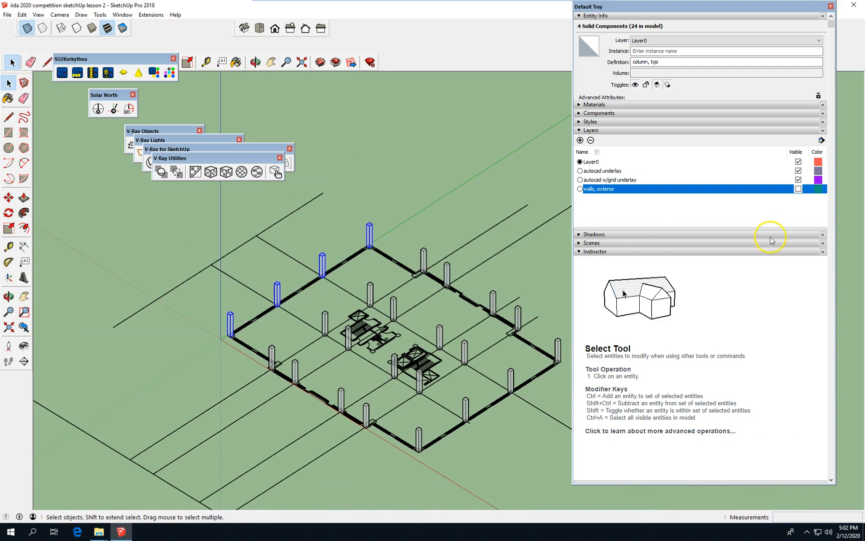
pyautogui.click(799, 189)
pyautogui.moveTo(534, 396); pyautogui.dragTo(468, 374, button='middle')
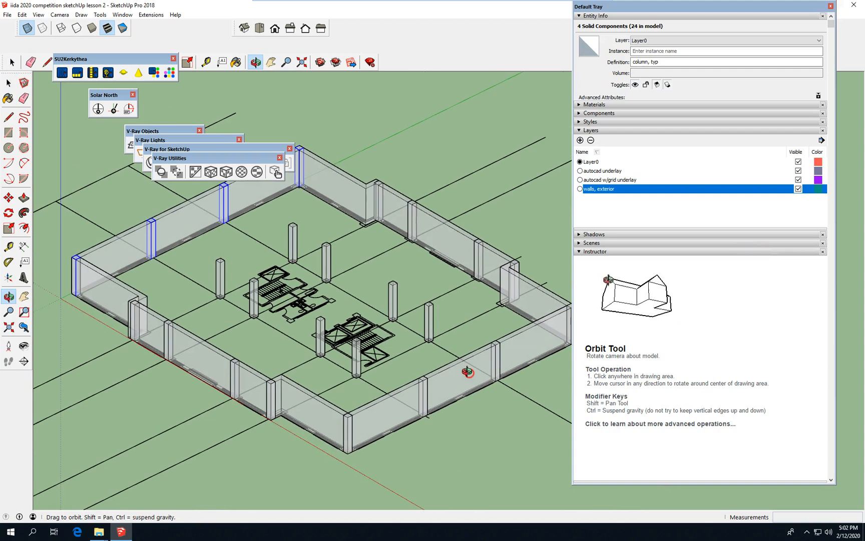
pyautogui.scroll(1, 497, 376)
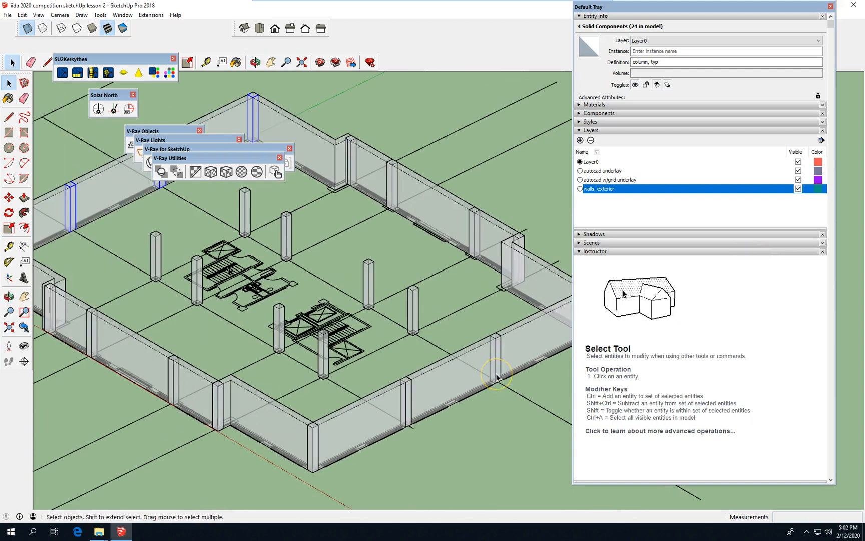
# Hide the "walls, exterior" layer and add a new layer named COLUMNS.
pyautogui.click(798, 189)
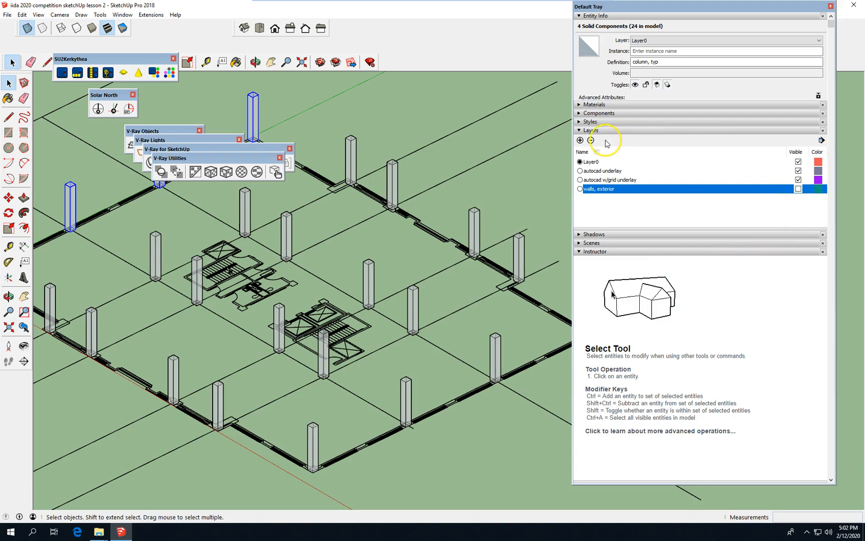
pyautogui.click(582, 142)
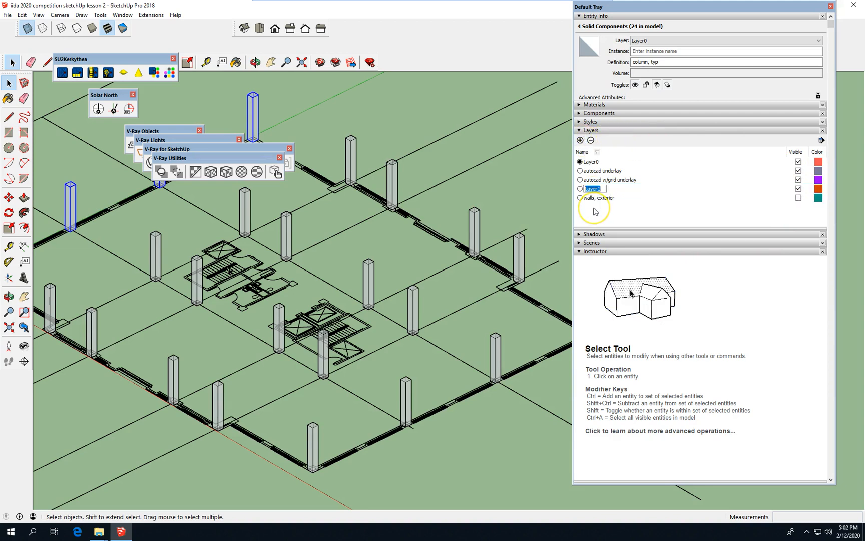
pyautogui.write('COLUMNS')
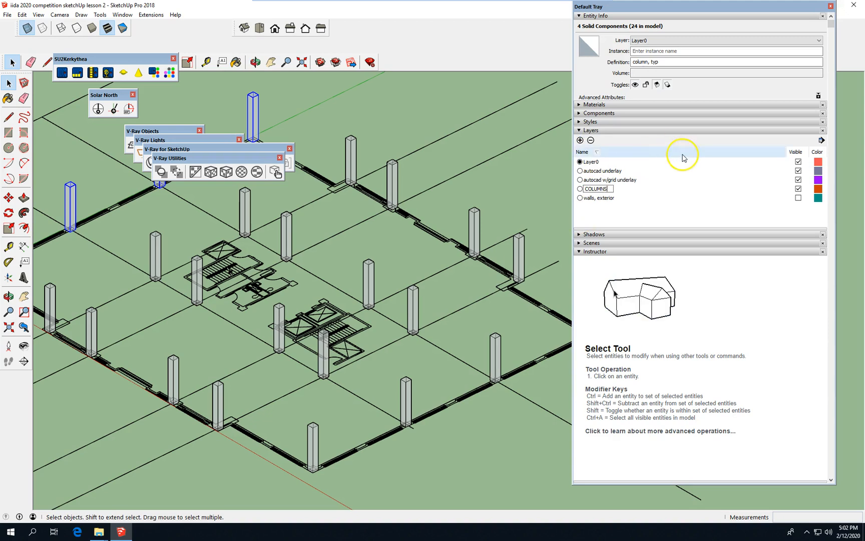
pyautogui.click(10, 85)
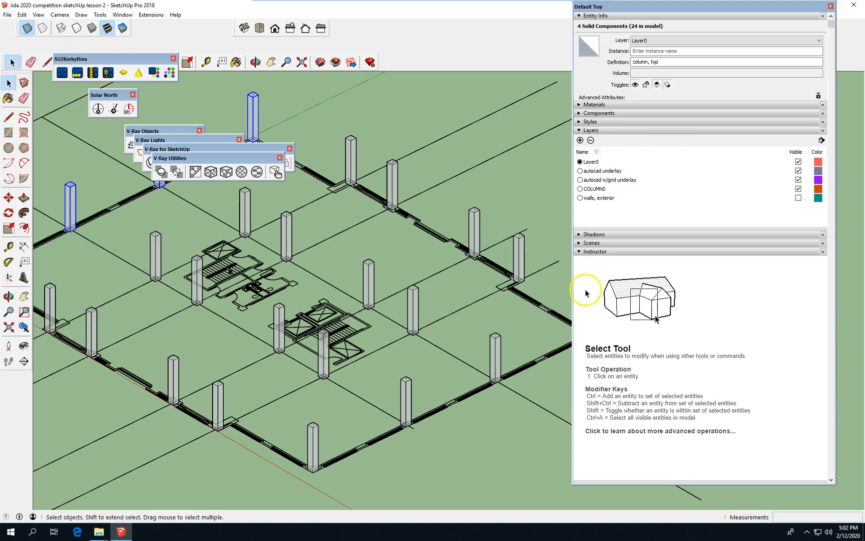
# Remove the Instructor from the Default Tray and show the Outliner there instead.
pyautogui.click(823, 251)
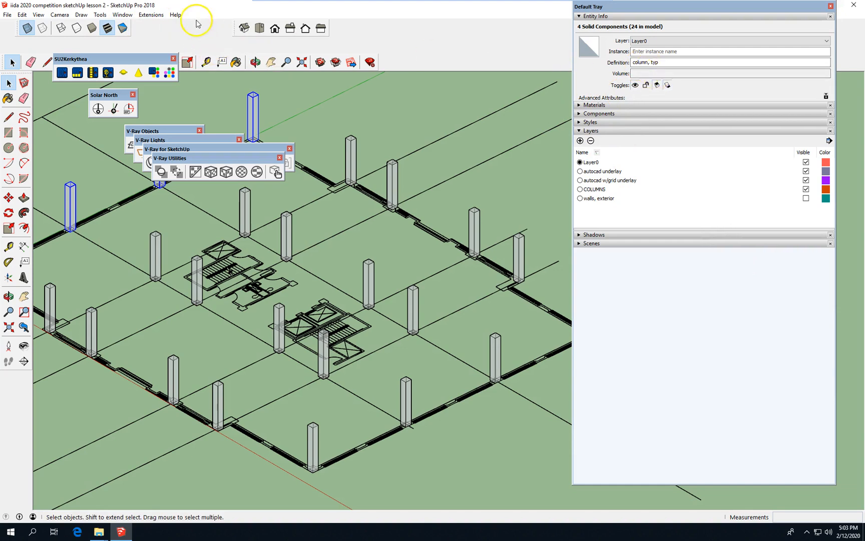
pyautogui.click(102, 15)
pyautogui.click(123, 15)
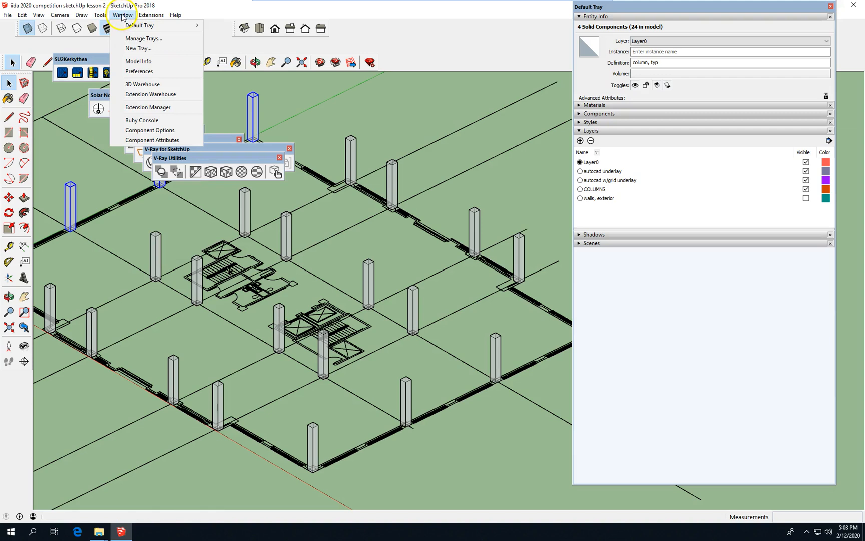
pyautogui.moveTo(144, 24)
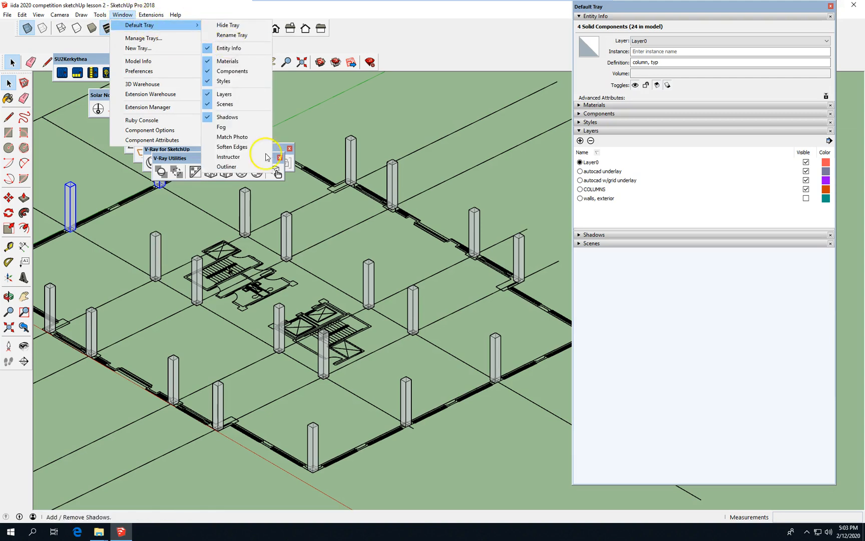
pyautogui.click(254, 170)
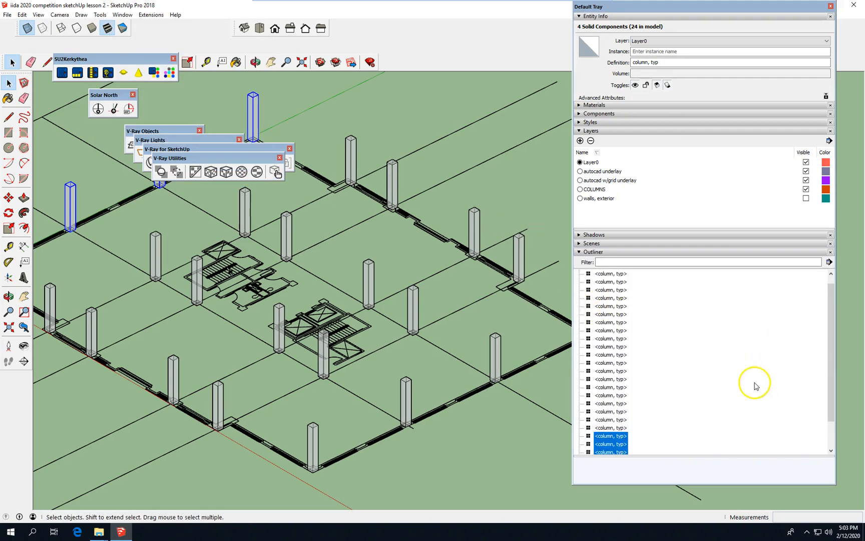
# Select every "column, typ" instance in the Outliner and assign them all to the COLUMNS layer.
pyautogui.scroll(-1, 699, 394)
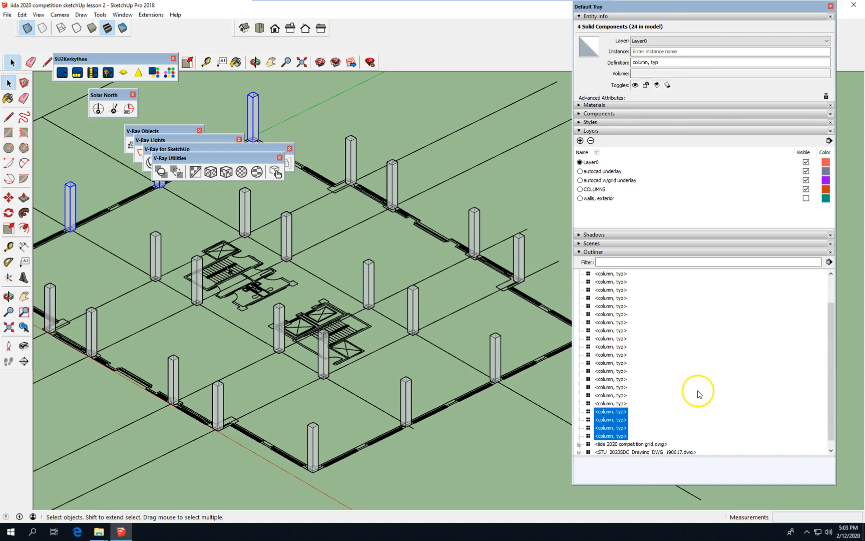
pyautogui.click(650, 420)
pyautogui.click(611, 436)
pyautogui.scroll(1, 646, 401)
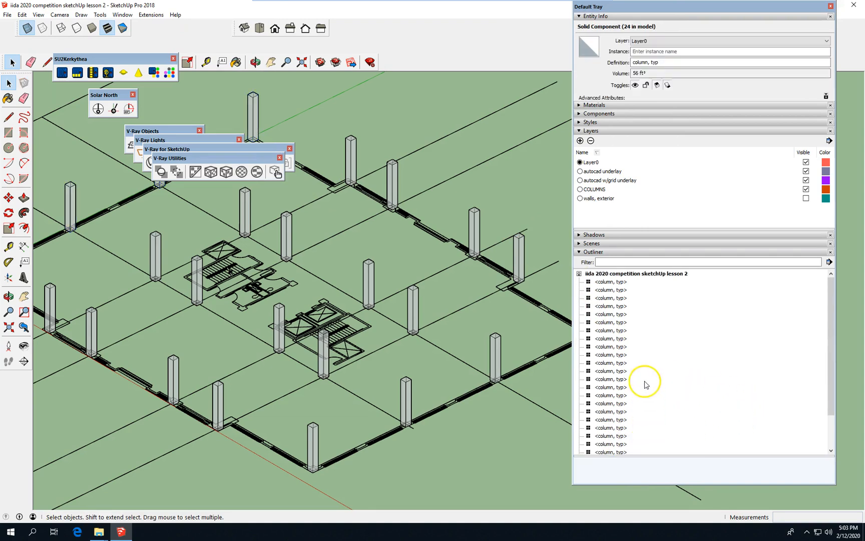
pyautogui.keyDown('shift'); pyautogui.click(612, 282); pyautogui.keyUp('shift')
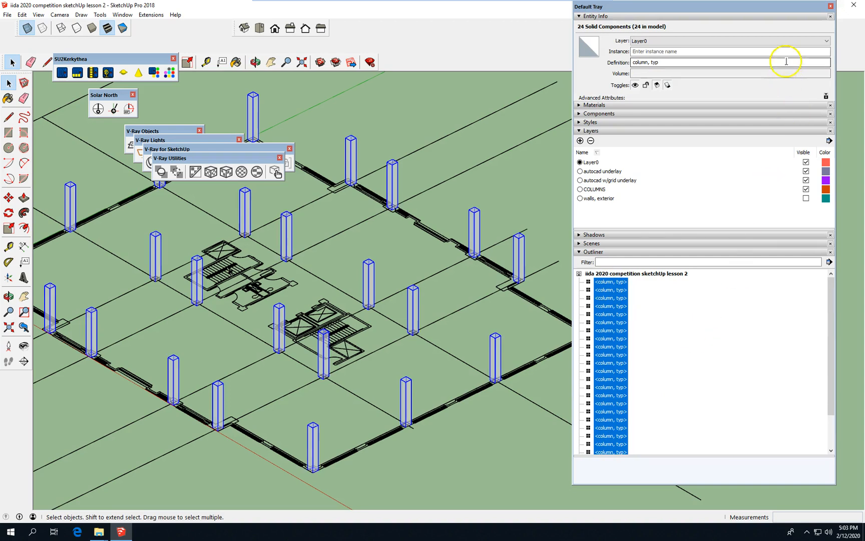
pyautogui.click(750, 42)
pyautogui.click(698, 66)
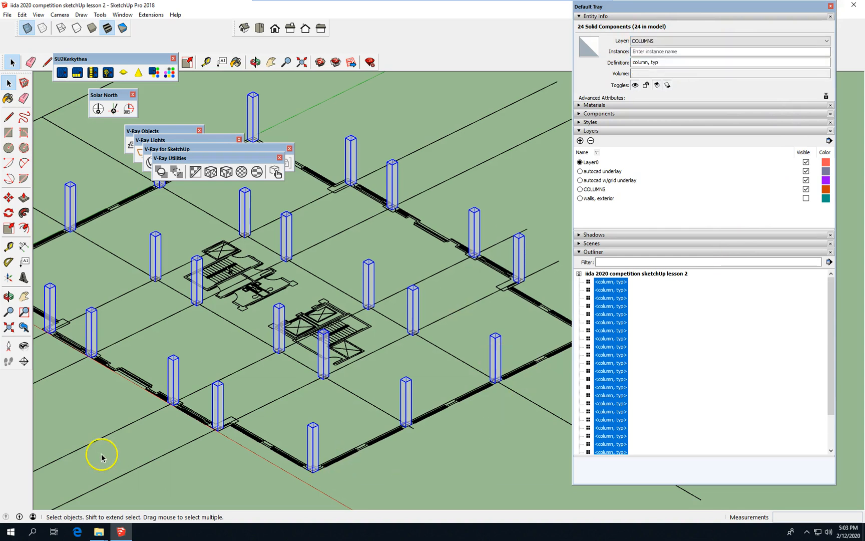
# Check the COLUMNS layer by switching its visibility off and on, and make the "walls, exterior" layer visible again.
pyautogui.moveTo(448, 355); pyautogui.dragTo(479, 352, button='middle')
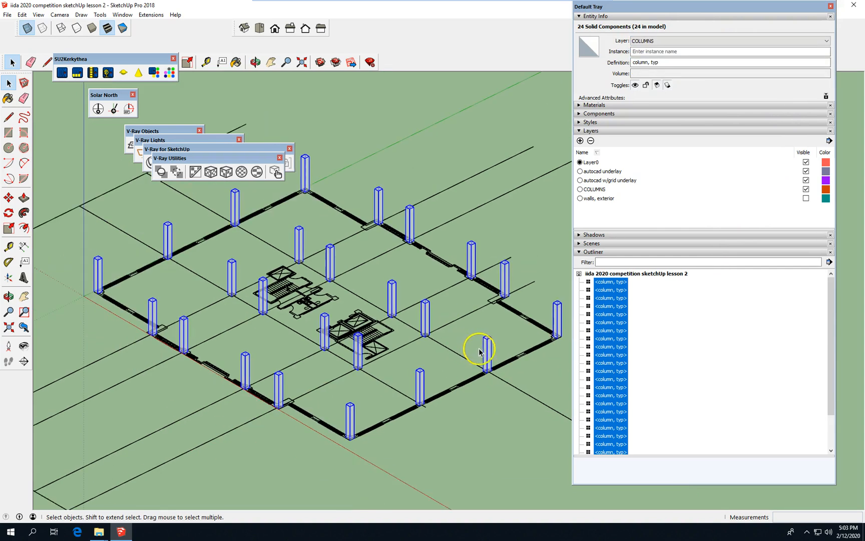
pyautogui.click(473, 444)
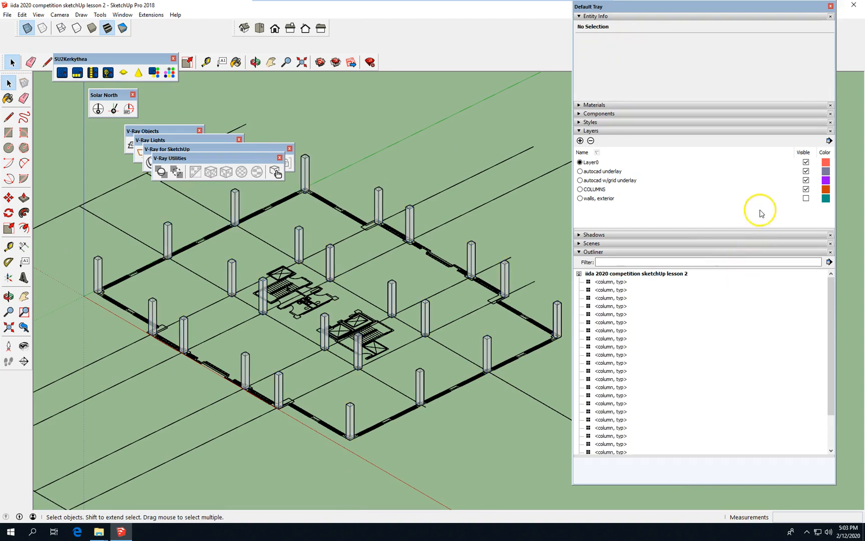
pyautogui.click(806, 190)
pyautogui.click(806, 190)
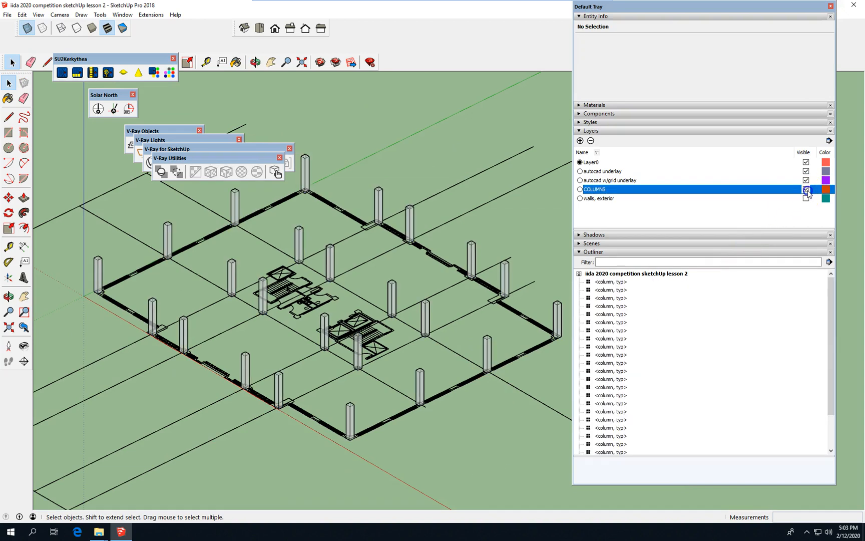
pyautogui.click(807, 199)
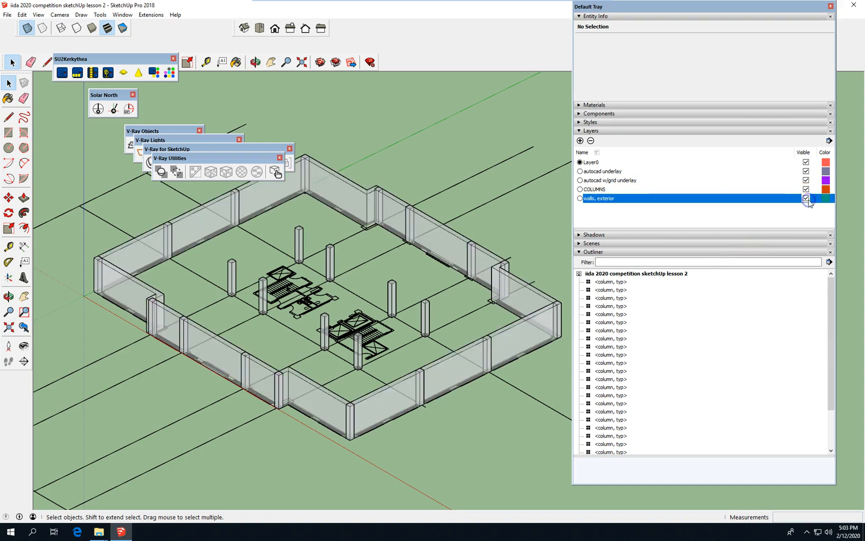
# Save the model with the columns and exterior walls shown.
pyautogui.scroll(-2, 285, 327)
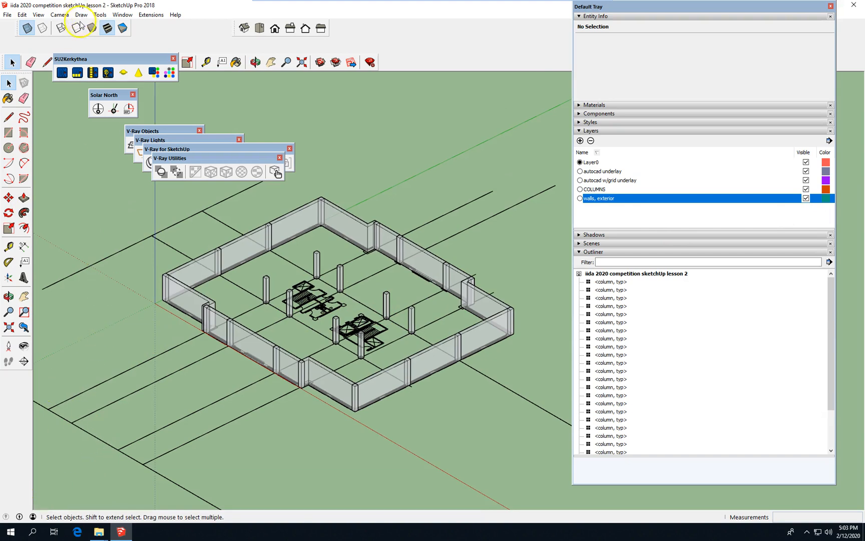
pyautogui.click(7, 14)
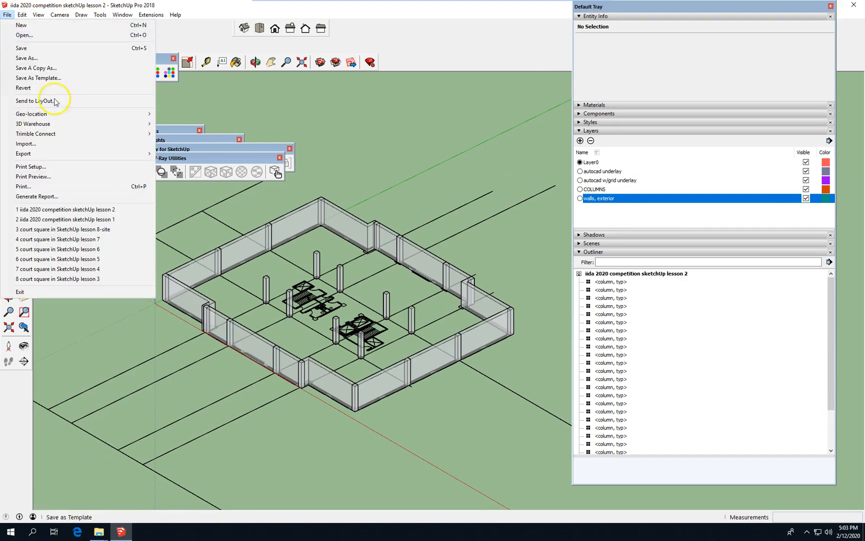
pyautogui.click(29, 46)
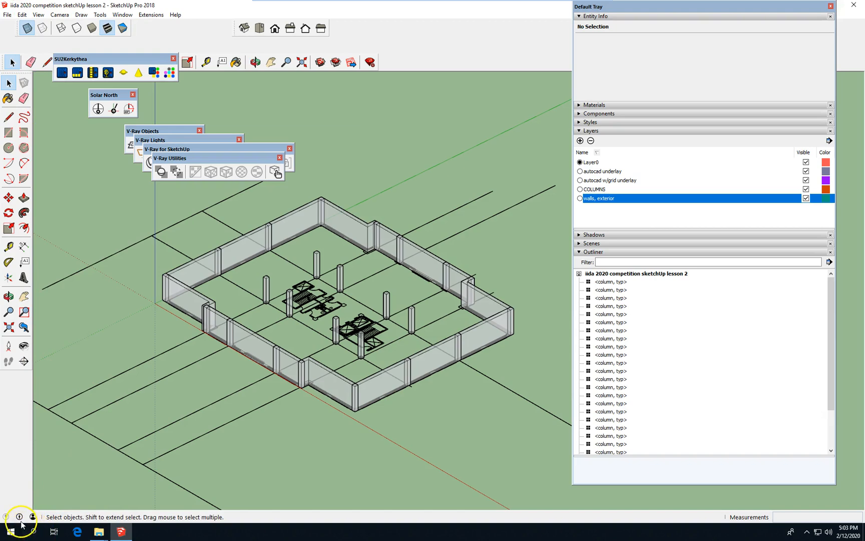